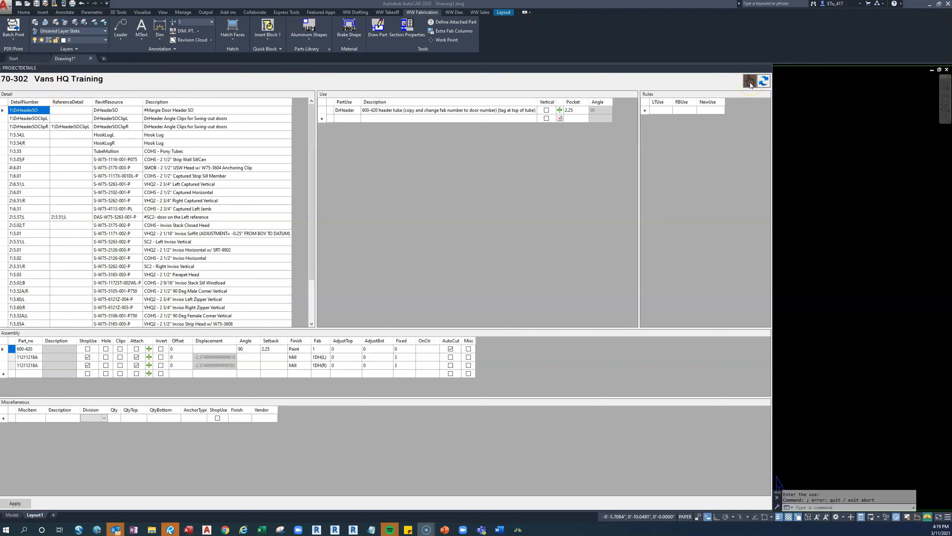
Try to pick a detail bubble, tag line or mark number in the drawing, and refresh the project details.
{"action": "left_click", "coordinate": [750, 82]}
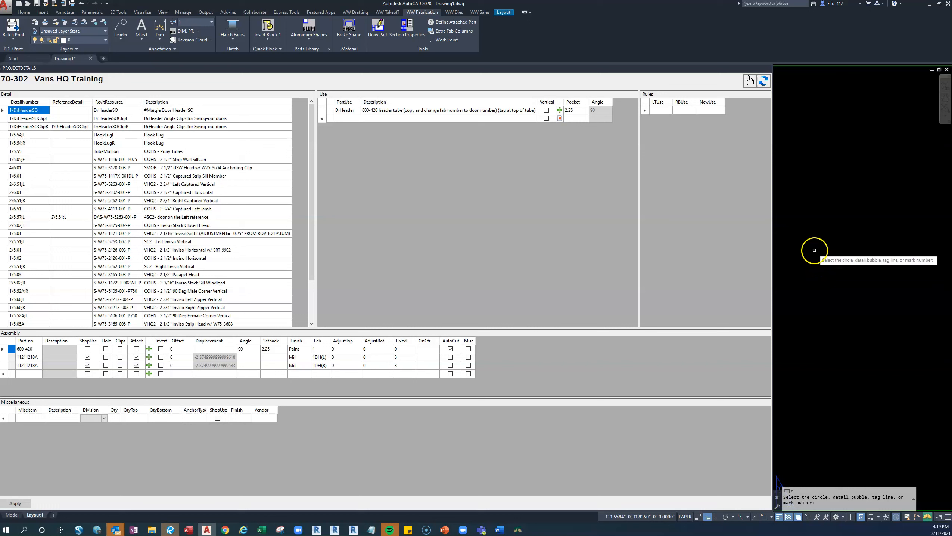
{"action": "left_click", "coordinate": [817, 256]}
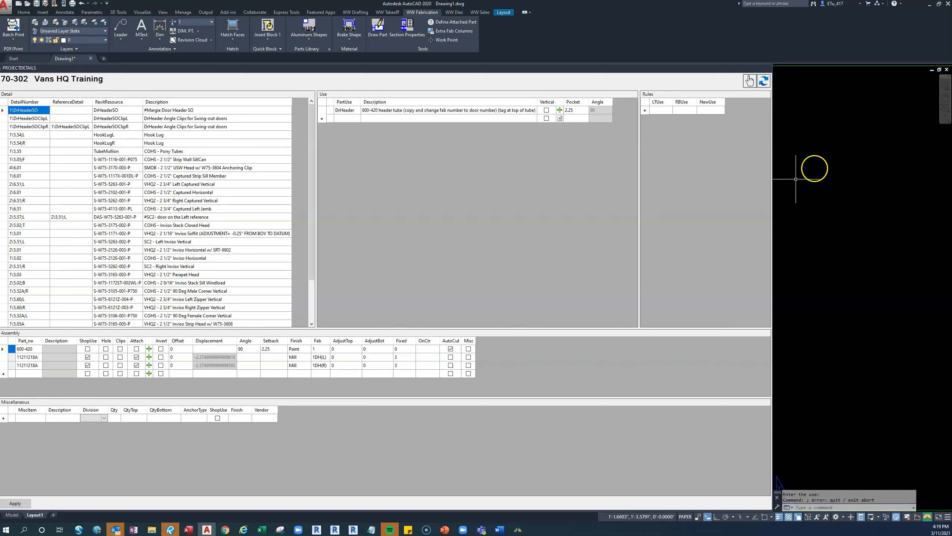
{"action": "left_click", "coordinate": [764, 81]}
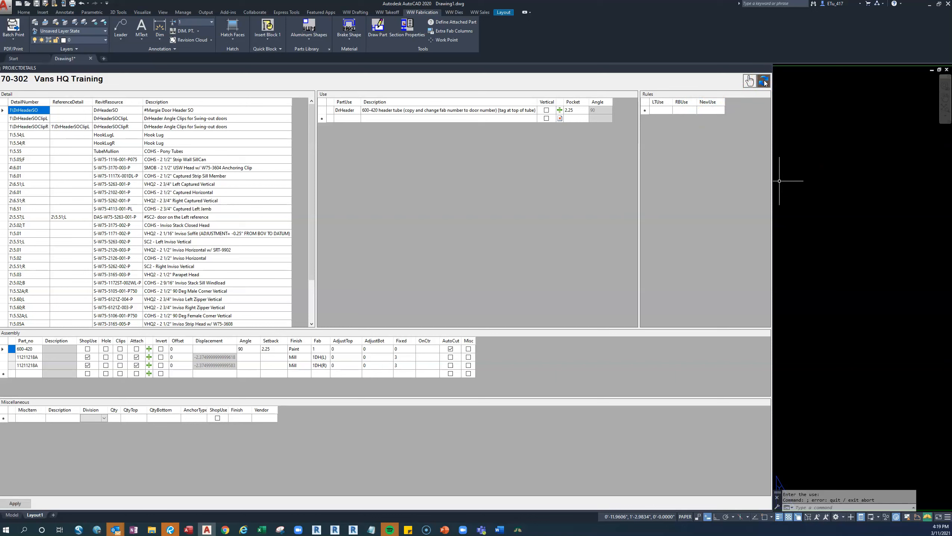
{"action": "left_click", "coordinate": [764, 81]}
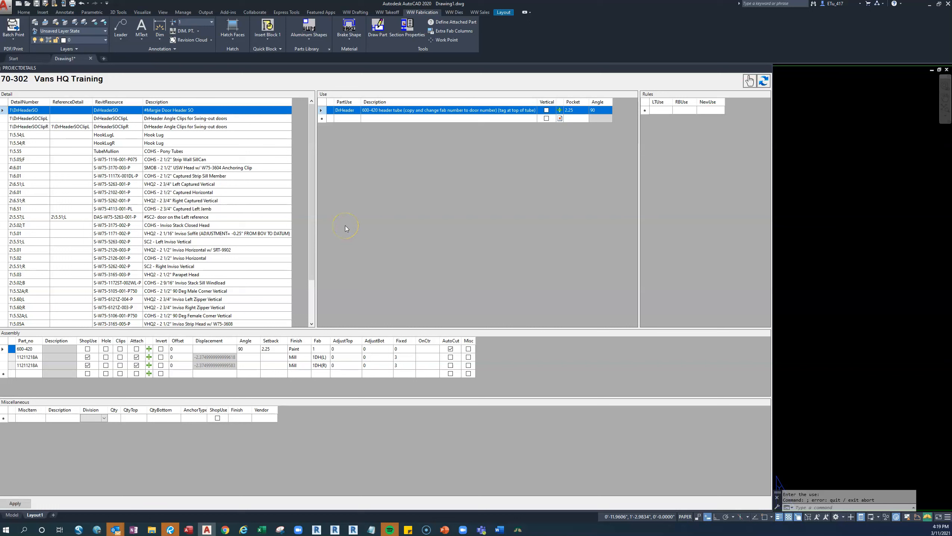
Find the detail for the SC2 door on the right reference and inspect its Revit resource and reference detail.
{"action": "left_click", "coordinate": [36, 102]}
{"action": "scroll", "coordinate": [92, 240], "scroll_direction": "down", "scroll_amount": 2}
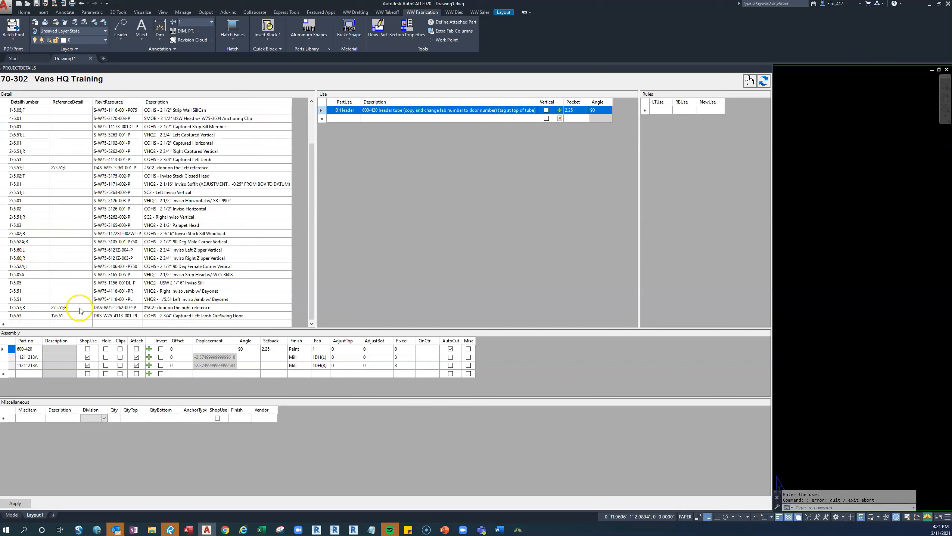
{"action": "left_click", "coordinate": [112, 309]}
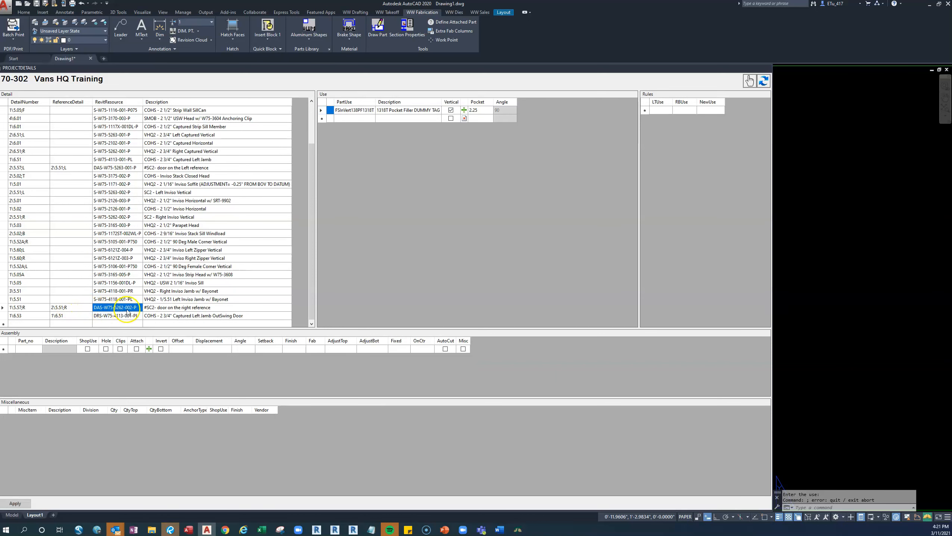
{"action": "left_click", "coordinate": [82, 308]}
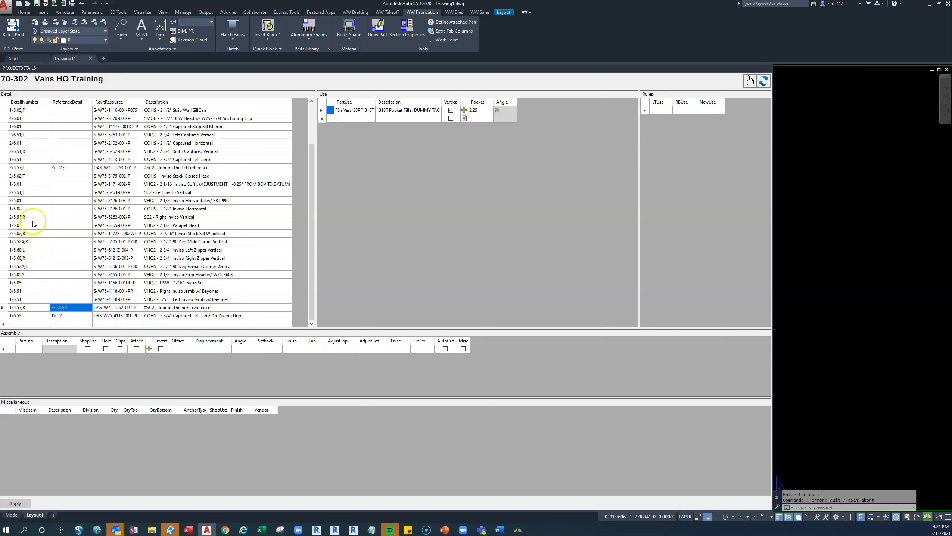
Sort the details by detail number and select the SC2 Right Inviso Vertical, detail 2\5.51;R.
{"action": "scroll", "coordinate": [33, 224], "scroll_direction": "up", "scroll_amount": 2}
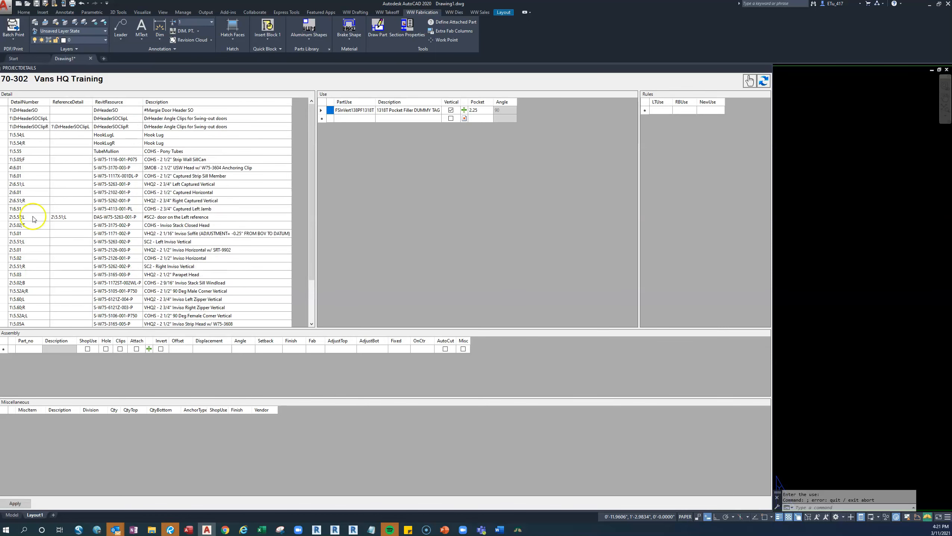
{"action": "scroll", "coordinate": [29, 213], "scroll_direction": "down", "scroll_amount": 1}
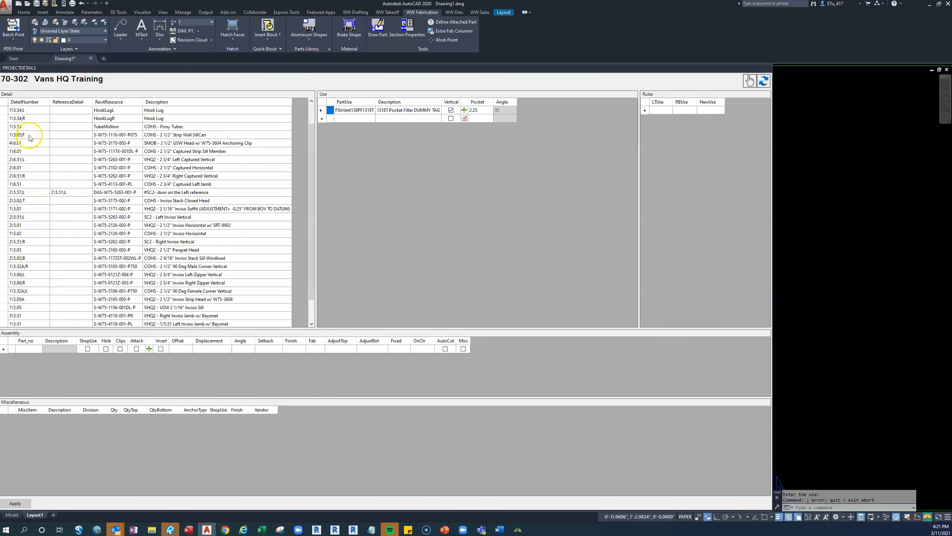
{"action": "left_click", "coordinate": [36, 101]}
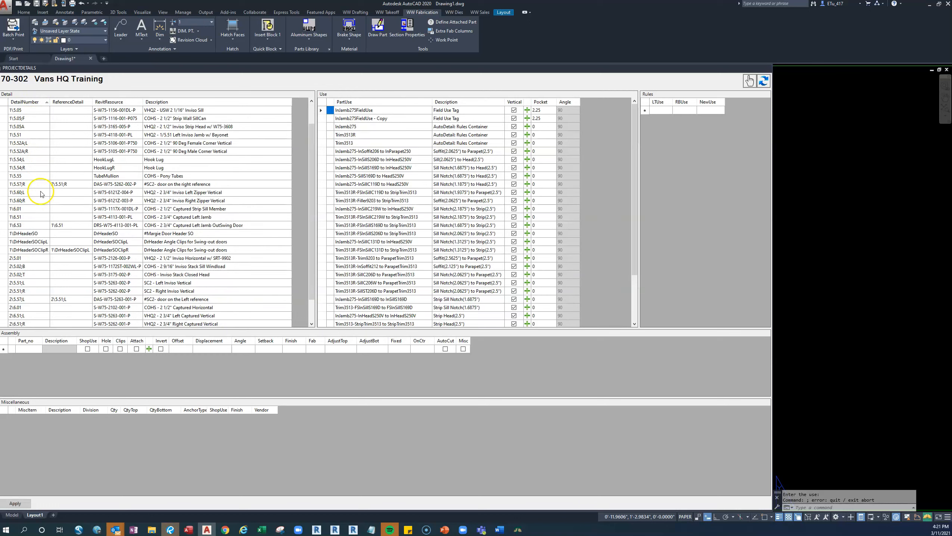
{"action": "scroll", "coordinate": [33, 240], "scroll_direction": "down", "scroll_amount": 1}
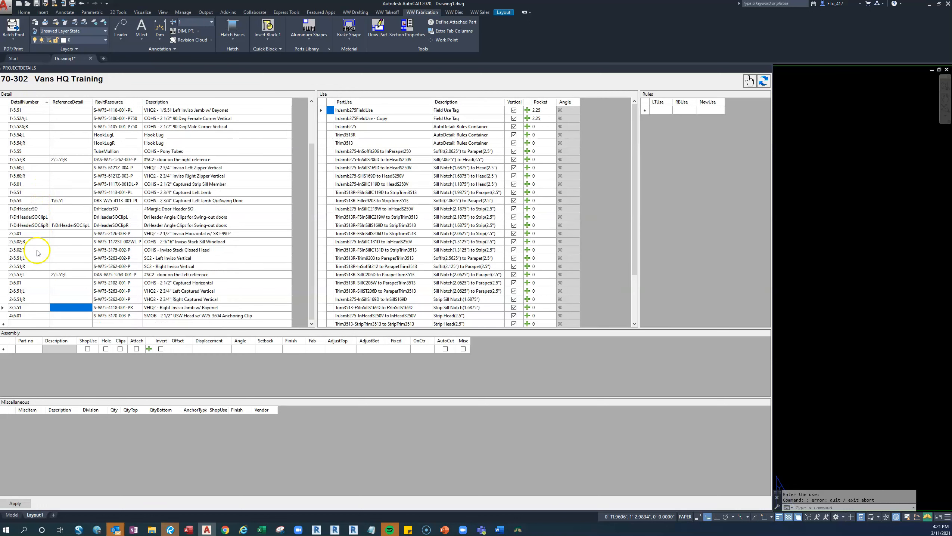
{"action": "left_click", "coordinate": [27, 266]}
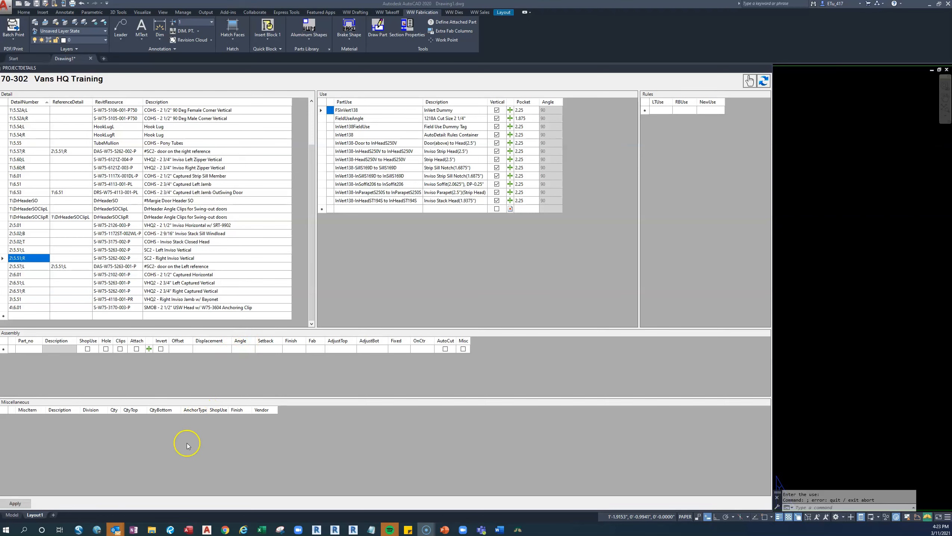
Switch to Bluebeam Revu, compare the Typical Vertical detail with the Left Door Jamb detail, and return to AutoCAD.
{"action": "left_click", "coordinate": [171, 528]}
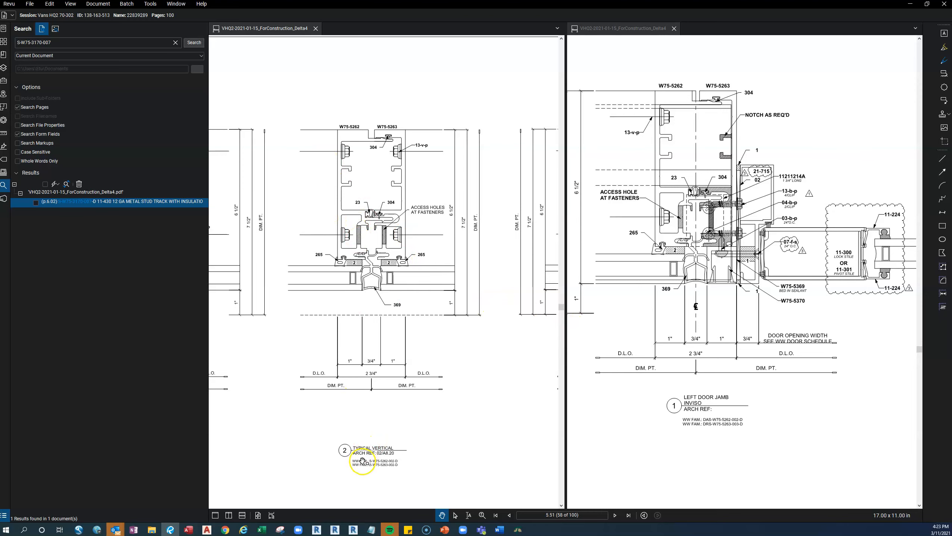
{"action": "scroll", "coordinate": [378, 463], "scroll_direction": "up", "scroll_amount": 2}
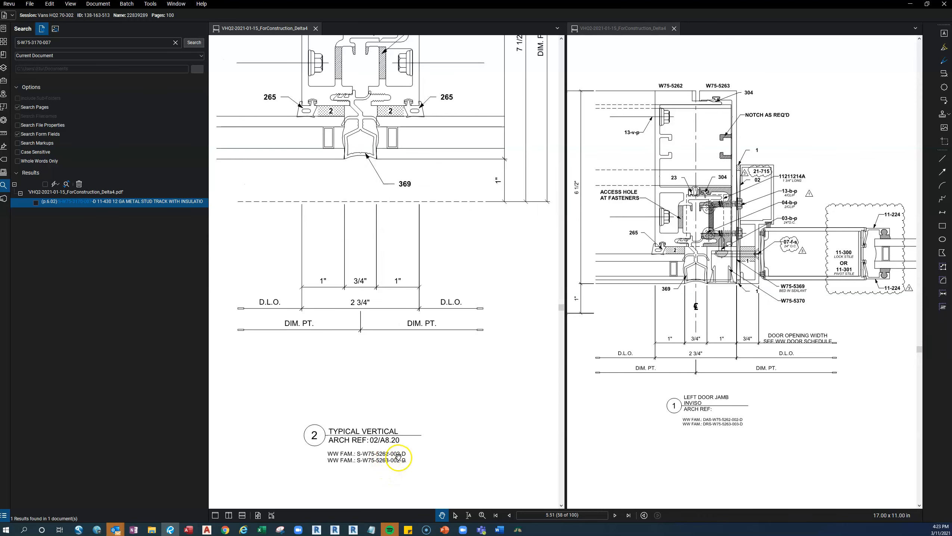
{"action": "left_click_drag", "start_coordinate": [426, 280], "coordinate": [452, 340]}
{"action": "scroll", "coordinate": [425, 272], "scroll_direction": "down", "scroll_amount": 1}
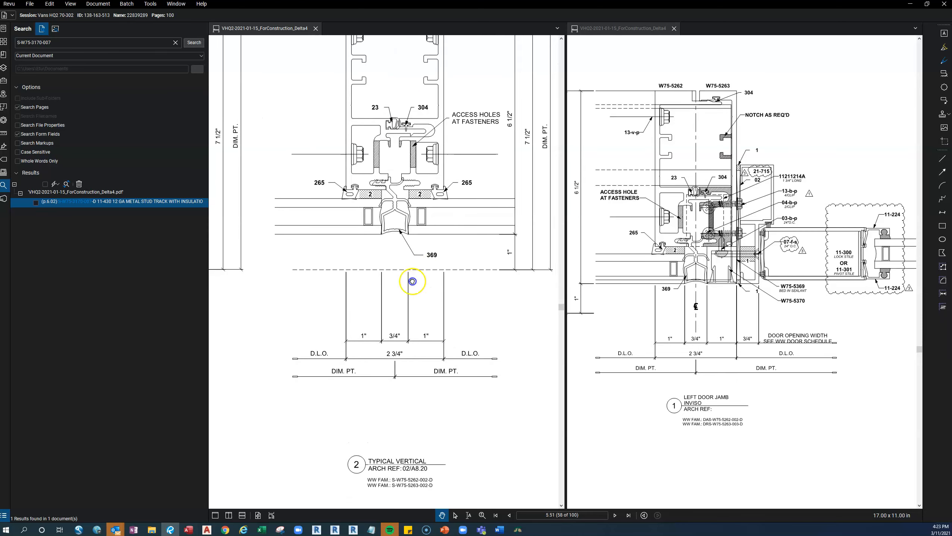
{"action": "left_click_drag", "start_coordinate": [415, 277], "coordinate": [417, 345]}
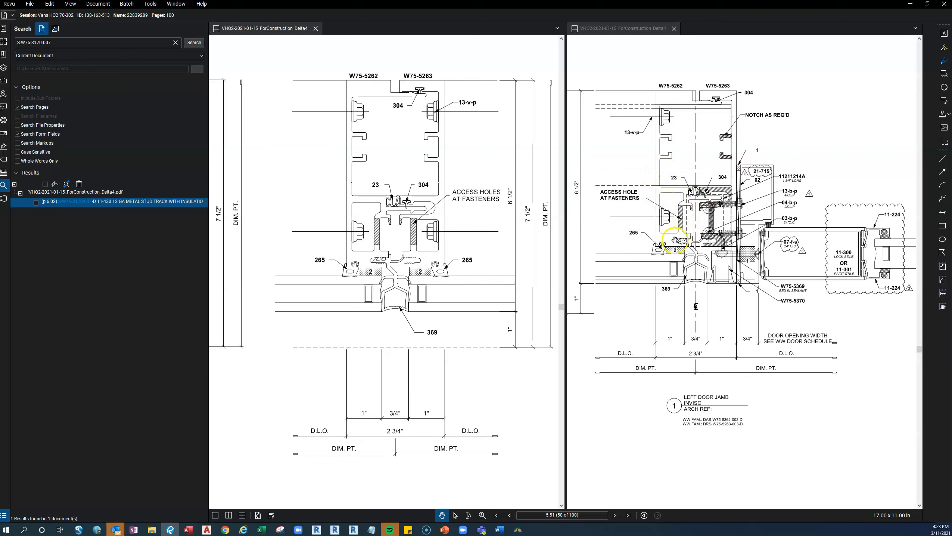
{"action": "left_click", "coordinate": [649, 188]}
{"action": "left_click", "coordinate": [911, 4]}
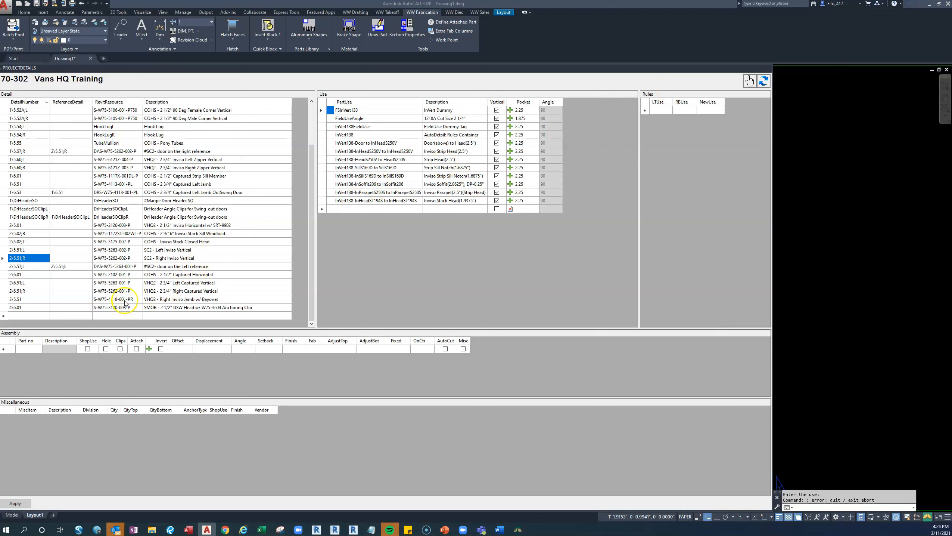
Compare the uses of the right door reference, the SC2 Right Inviso Vertical, and the 90 Deg Female and Male Corner Verticals.
{"action": "left_click", "coordinate": [123, 151]}
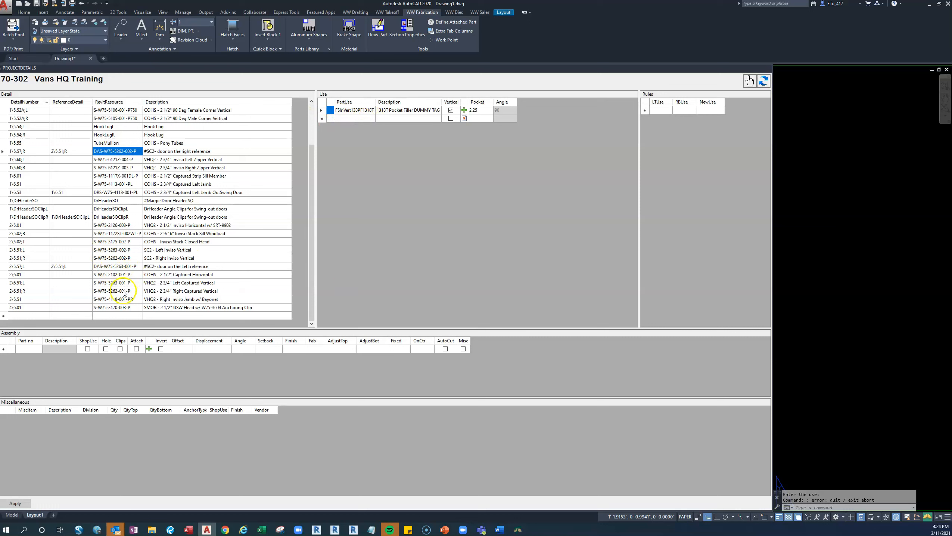
{"action": "left_click", "coordinate": [124, 259]}
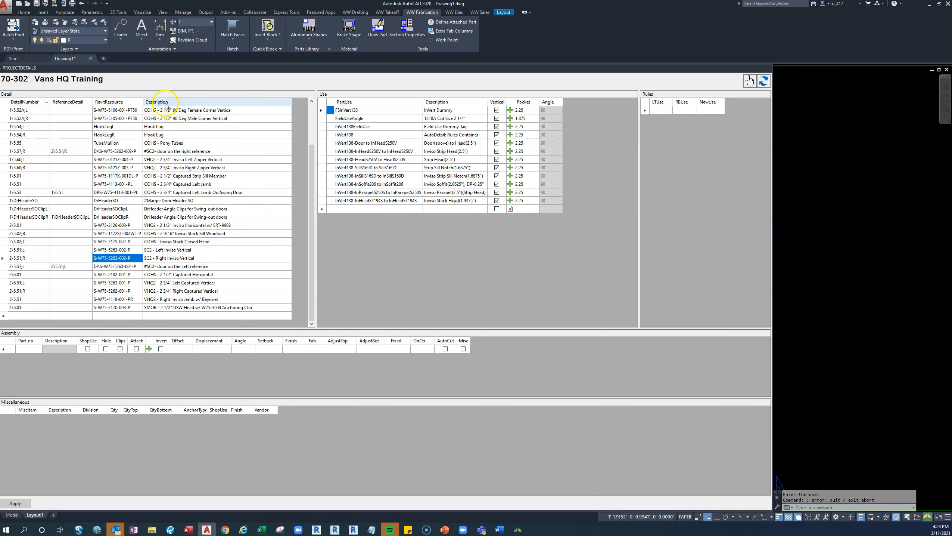
{"action": "left_click", "coordinate": [178, 111]}
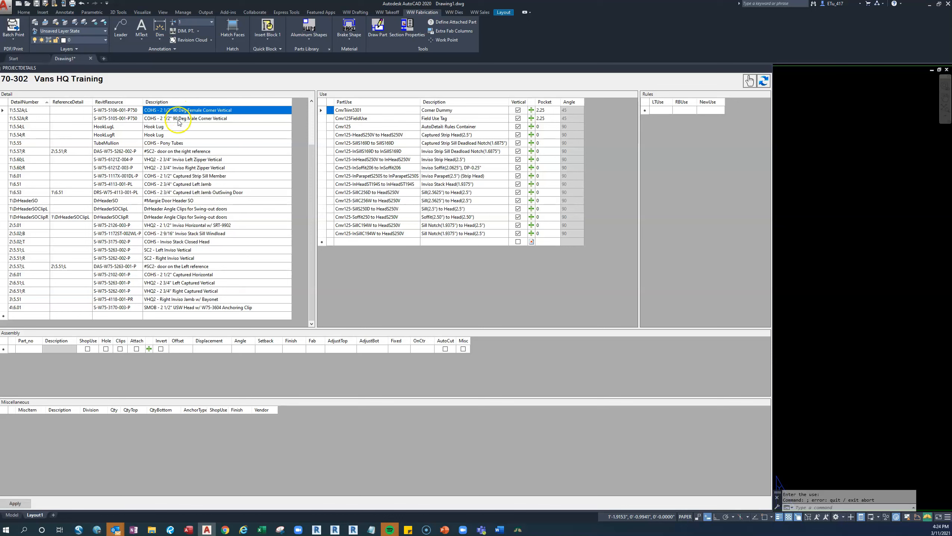
{"action": "left_click", "coordinate": [179, 119]}
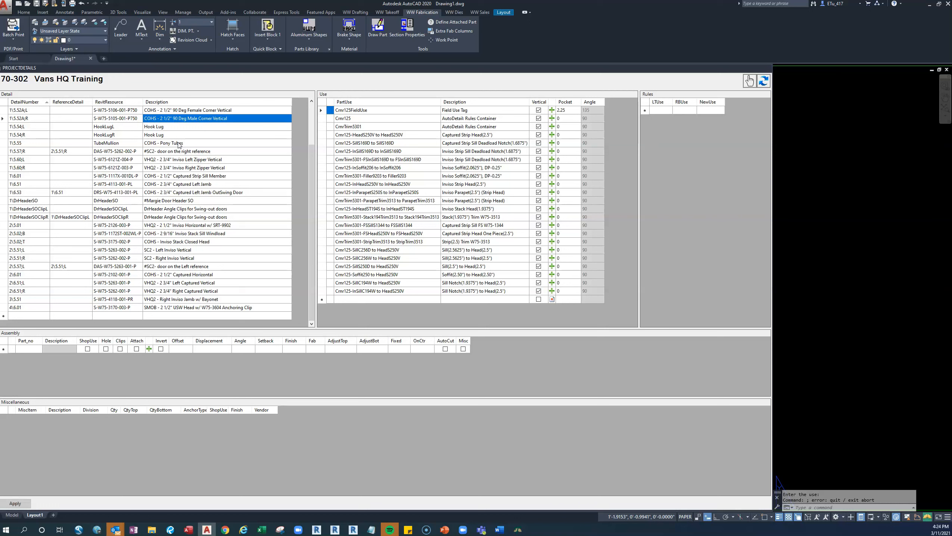
Inspect the assembly parts of the male corner vertical's Captured Strip Head(2.5") and Captured Strip Sill Deadload Notch(1.6875") uses.
{"action": "left_click", "coordinate": [129, 119]}
{"action": "left_click", "coordinate": [348, 136]}
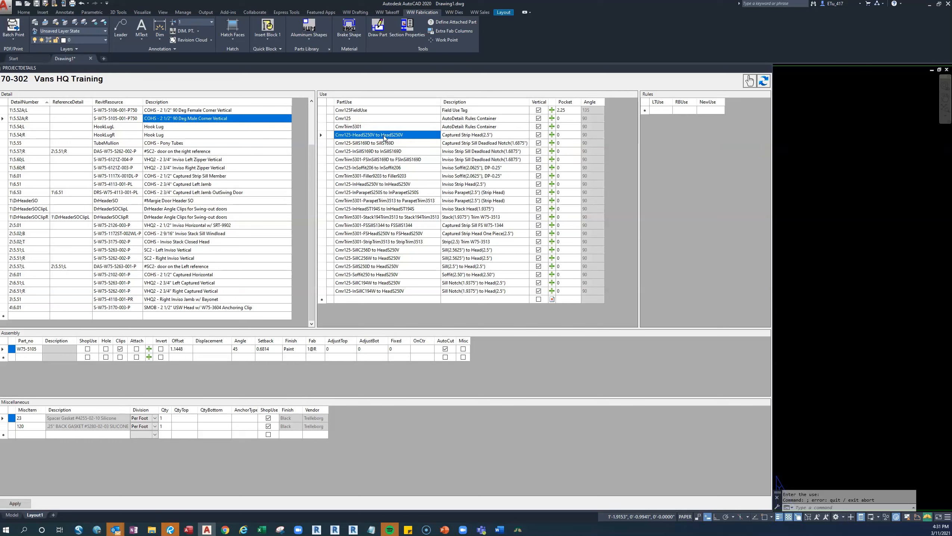
{"action": "left_click", "coordinate": [339, 145]}
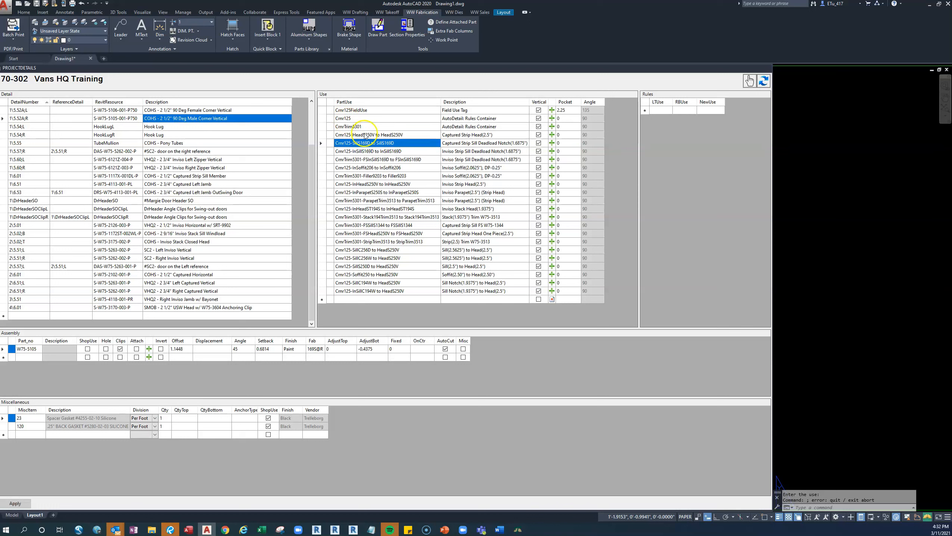
Display the AutoDetail rules of the male corner's Cnr125 container, widen the rules area, and examine the first rule combinations.
{"action": "left_click", "coordinate": [343, 119]}
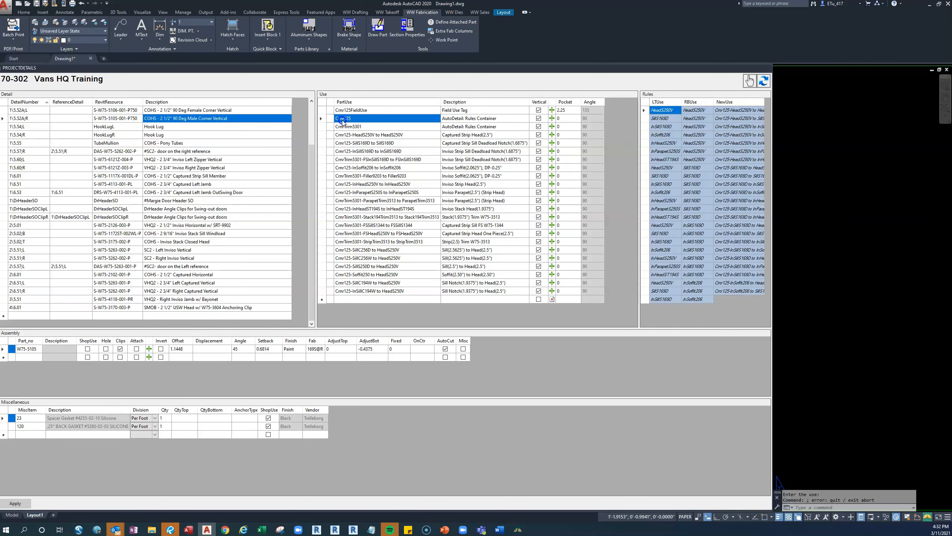
{"action": "left_click_drag", "start_coordinate": [639, 170], "coordinate": [606, 173]}
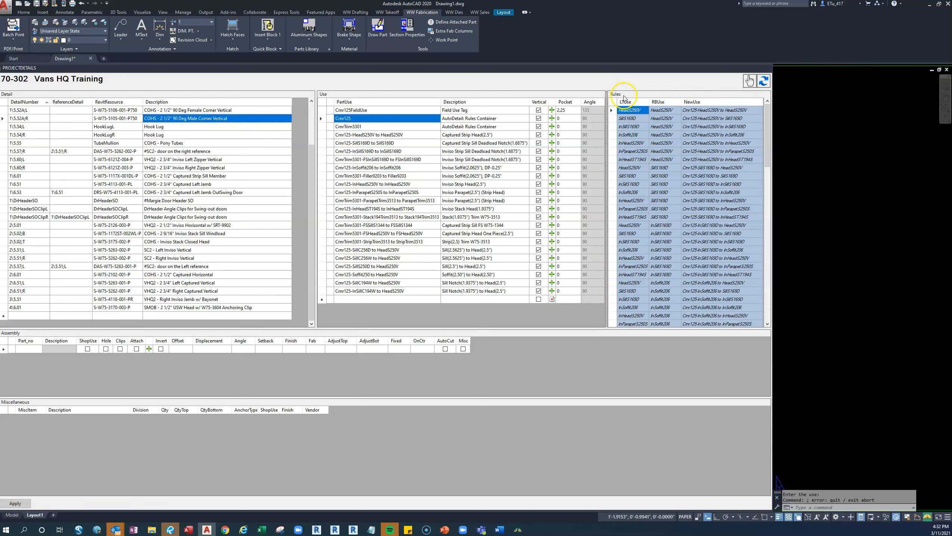
{"action": "left_click", "coordinate": [630, 118]}
{"action": "left_click", "coordinate": [663, 119]}
{"action": "left_click", "coordinate": [633, 127]}
{"action": "left_click", "coordinate": [634, 135]}
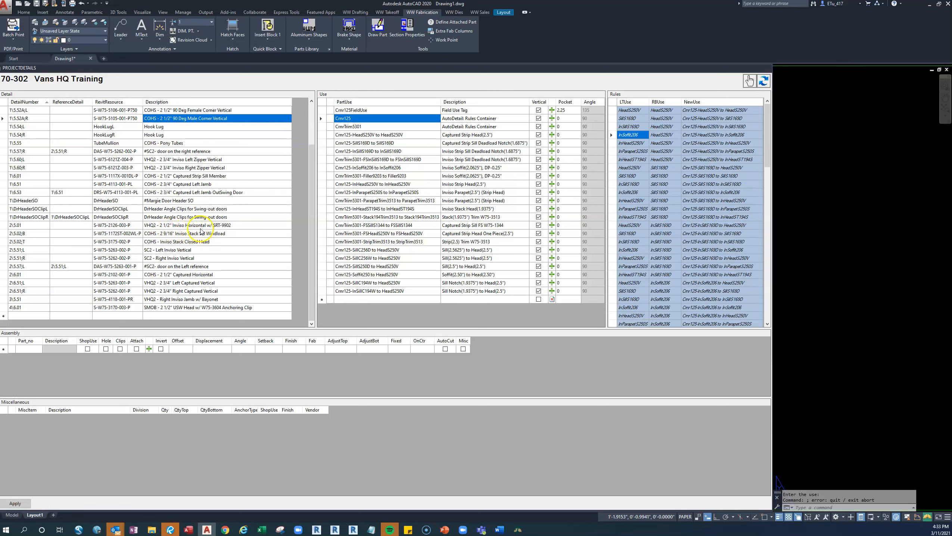
View the Inviso Horizontal w/ SRT-9902 rules, and the assembly for the female corner vertical's Captured Strip Head(2.5") use.
{"action": "left_click", "coordinate": [136, 225]}
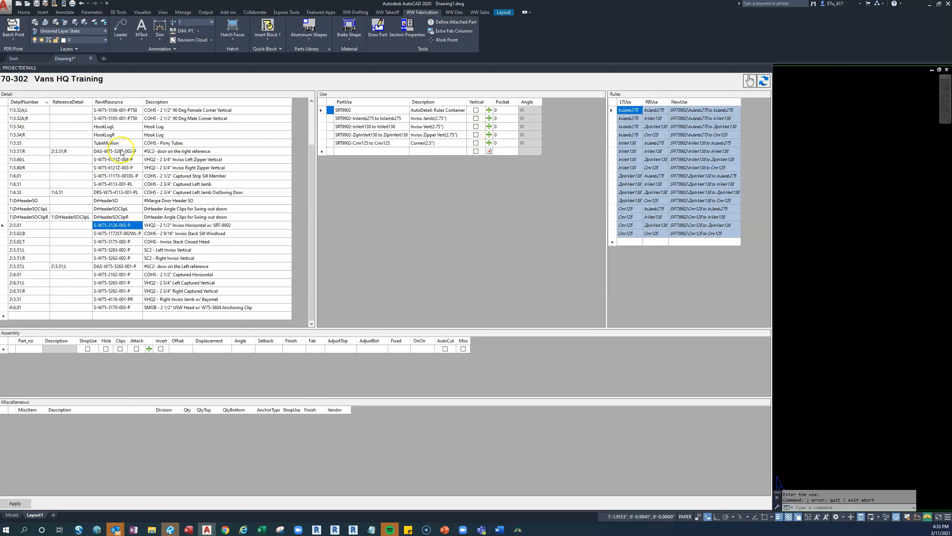
{"action": "left_click", "coordinate": [133, 113]}
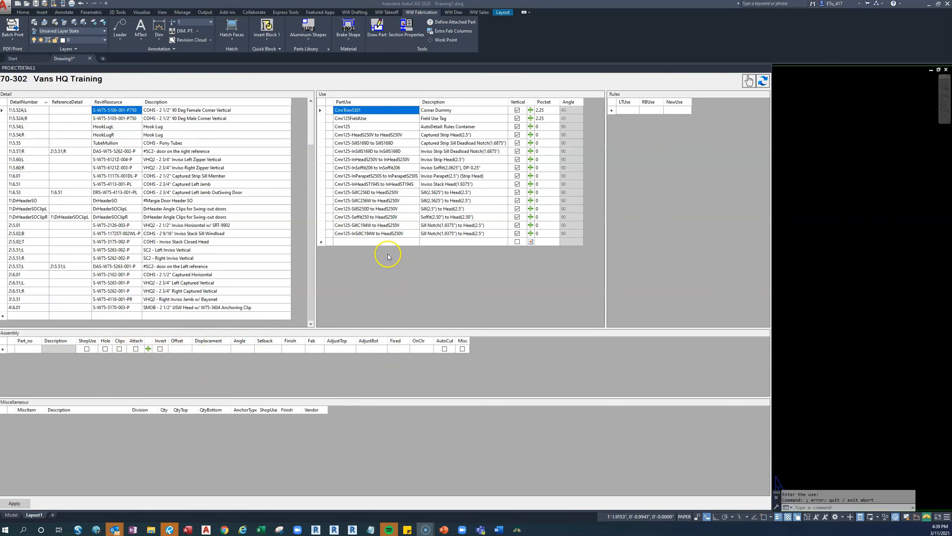
{"action": "left_click", "coordinate": [362, 135]}
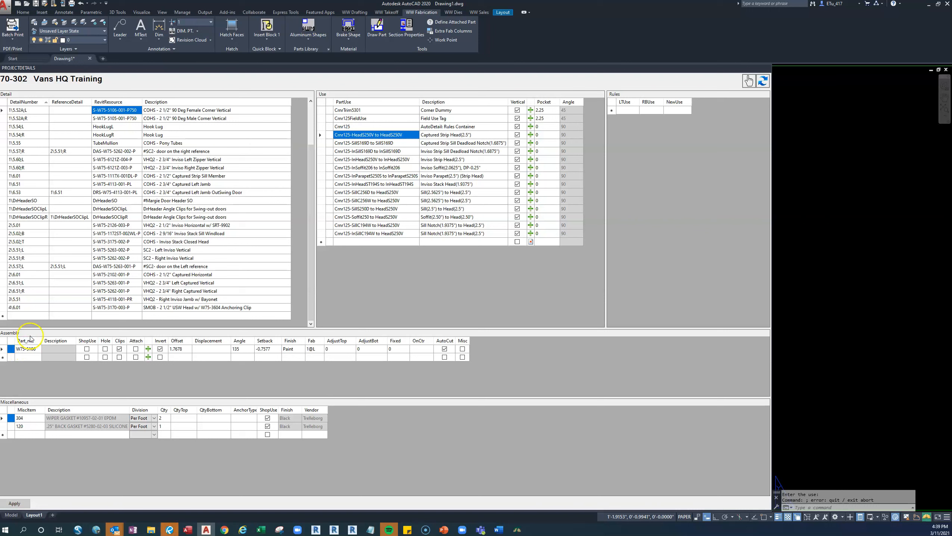
Inspect the assembly of the Captured Horizontal's Inviso Vert(2.75") use, and list the Left Captured Vertical's uses.
{"action": "left_click", "coordinate": [123, 274]}
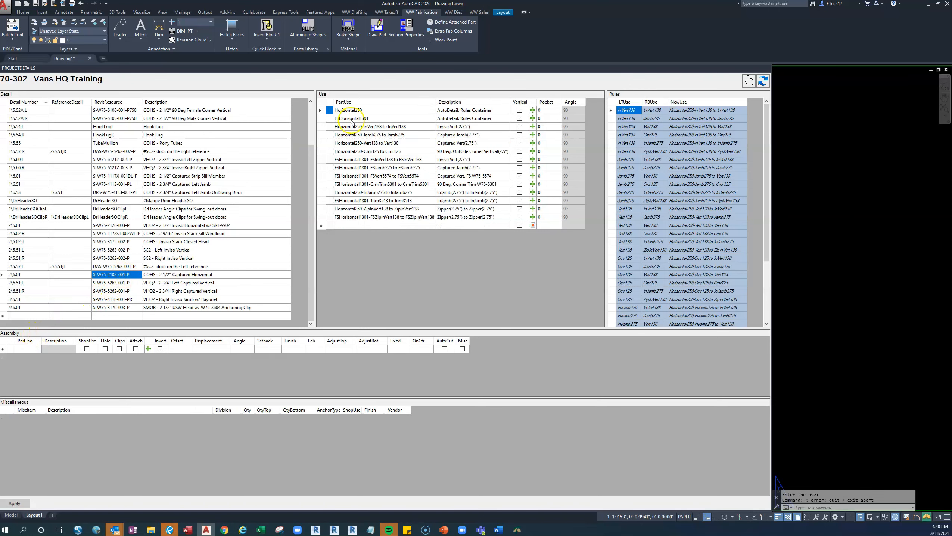
{"action": "left_click", "coordinate": [351, 126]}
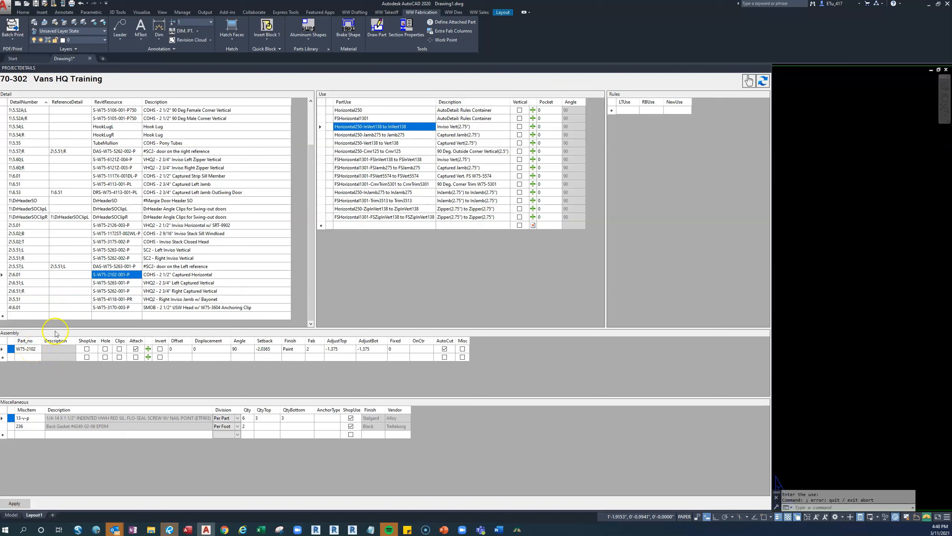
{"action": "left_click", "coordinate": [122, 284]}
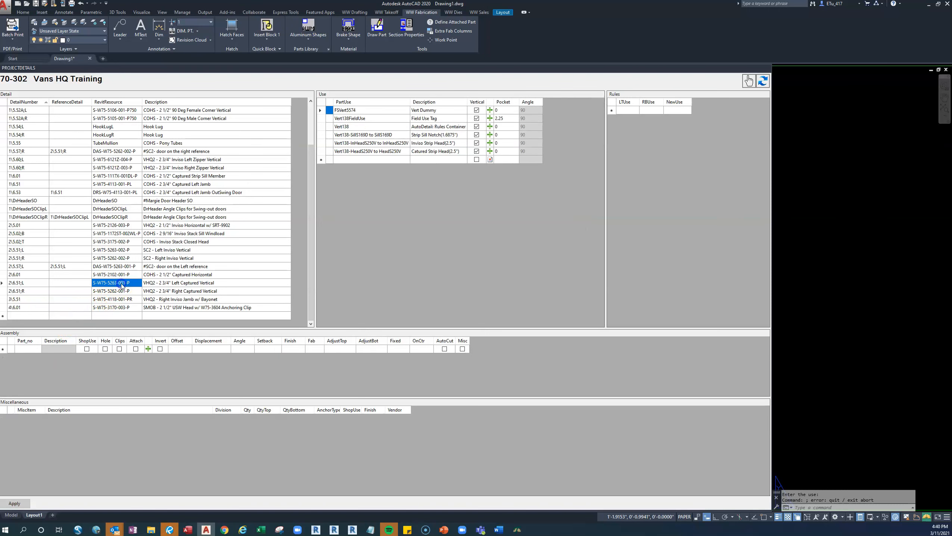
Inspect the Left Captured Vertical's strip head and sill notch assemblies, and list the uses of the USW Head w/ W75-3604 Anchoring Clip.
{"action": "left_click", "coordinate": [357, 153]}
{"action": "left_click", "coordinate": [360, 145]}
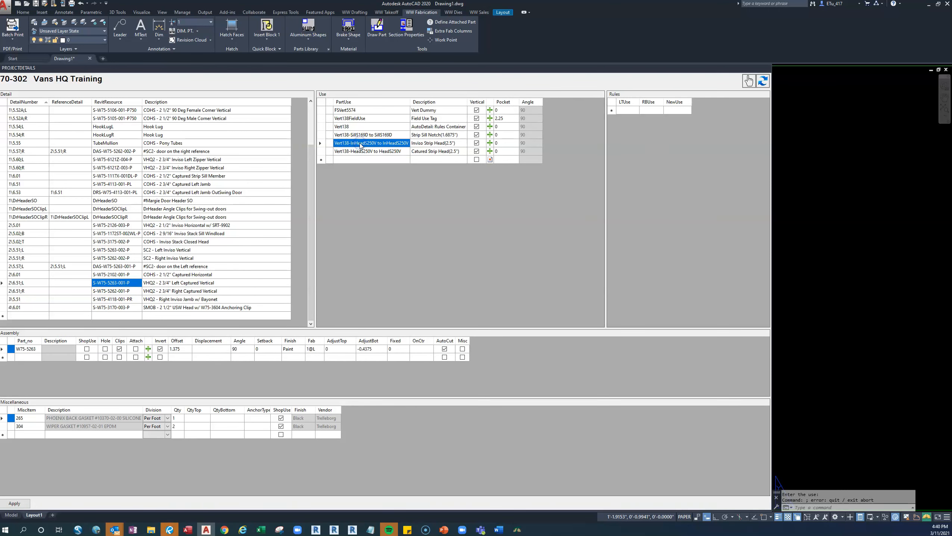
{"action": "left_click", "coordinate": [362, 135]}
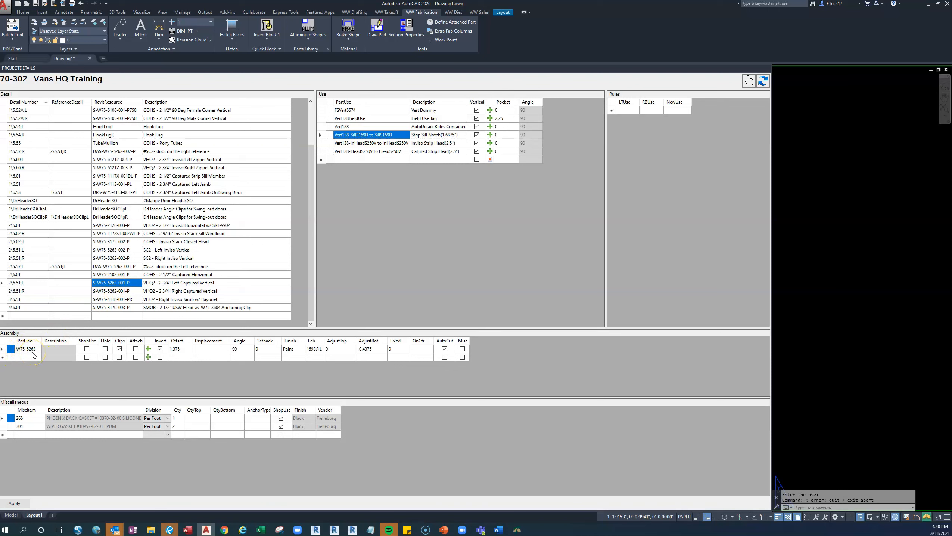
{"action": "left_click", "coordinate": [114, 308]}
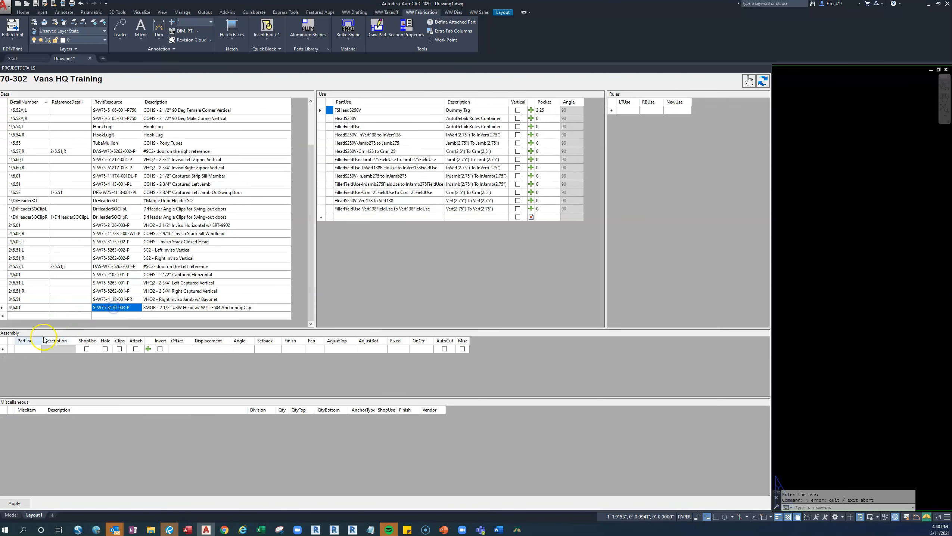
View the assemblies for the USW Head's InVert(2.75") use and the female corner vertical's Captured Strip Head(2.5") use.
{"action": "left_click", "coordinate": [354, 135]}
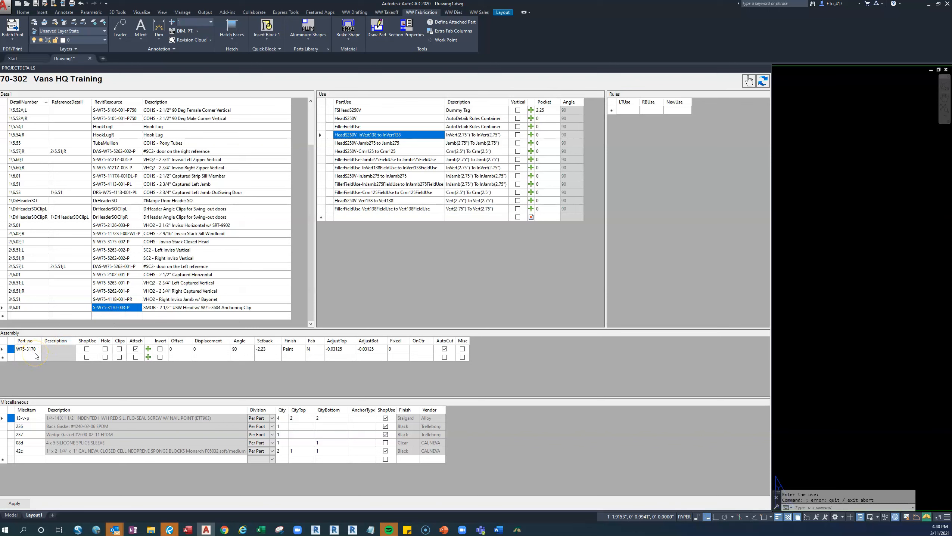
{"action": "left_click", "coordinate": [131, 113]}
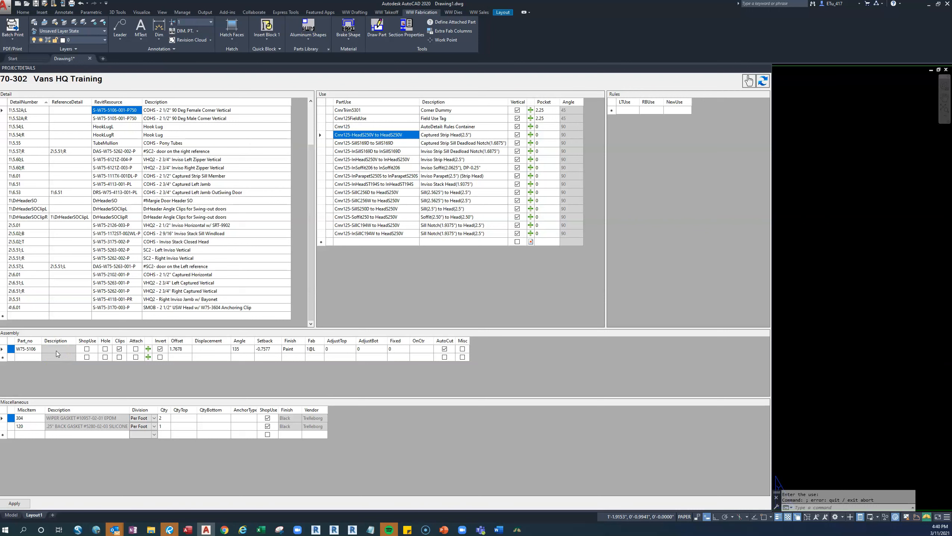
{"action": "left_click", "coordinate": [63, 353]}
Examine the ShopUse, Hole and Attach options of the W75-5106 part in the female corner vertical's assembly.
{"action": "left_click", "coordinate": [87, 349]}
{"action": "left_click", "coordinate": [86, 344]}
{"action": "left_click", "coordinate": [87, 349]}
{"action": "left_click", "coordinate": [105, 348]}
{"action": "left_click", "coordinate": [138, 344]}
{"action": "left_click", "coordinate": [136, 348]}
Open the Captured Horizontal's first Inviso Vert(2.75") use and examine the Attach and Invert options of its W75-2102 part.
{"action": "left_click", "coordinate": [128, 276]}
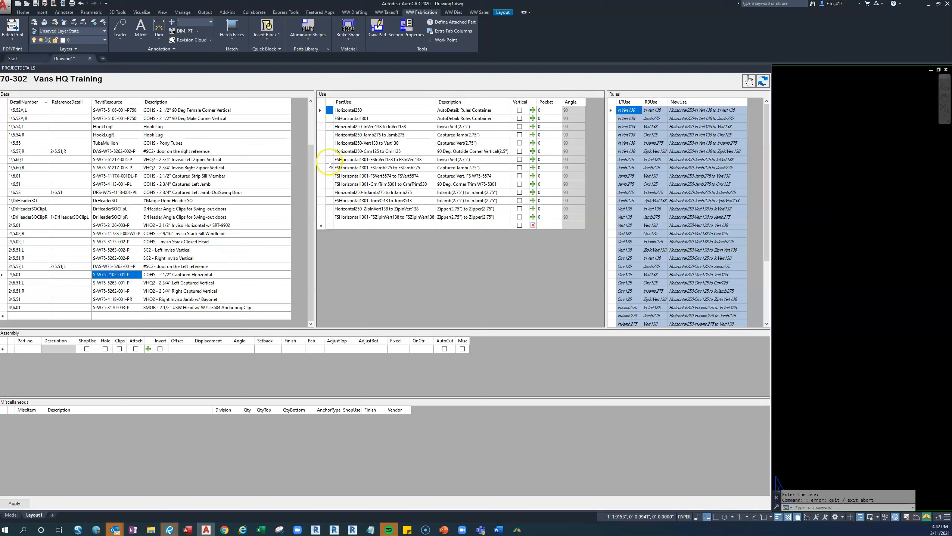
{"action": "left_click", "coordinate": [370, 127]}
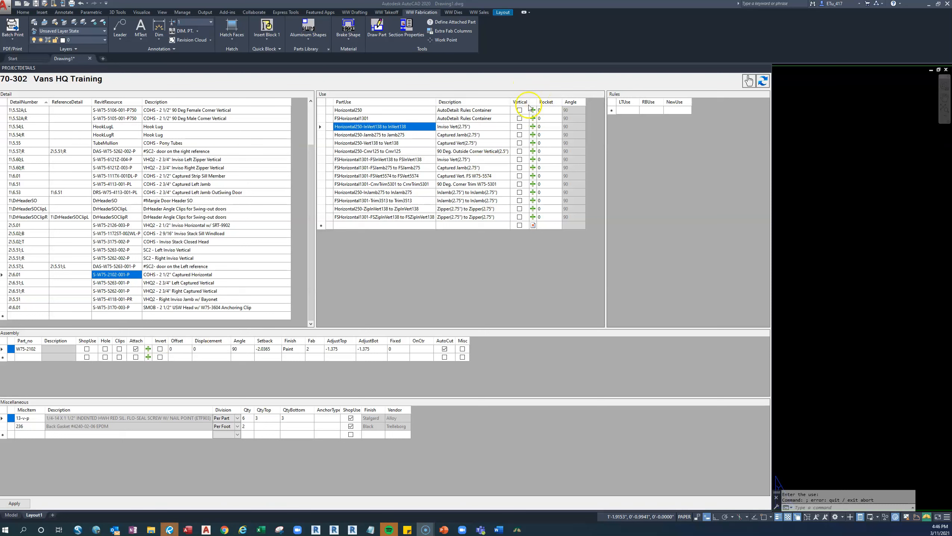
{"action": "left_click", "coordinate": [160, 349]}
{"action": "left_click", "coordinate": [160, 349]}
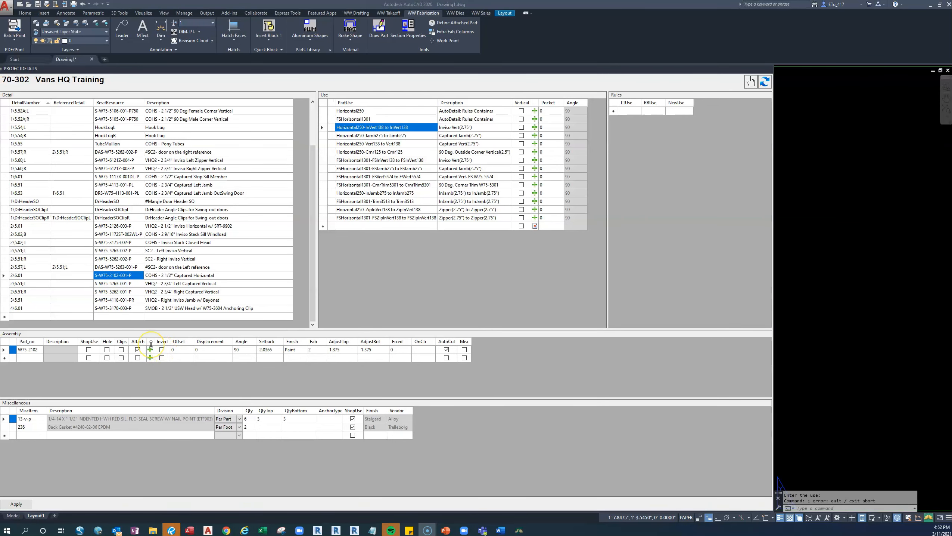
{"action": "left_click", "coordinate": [165, 349]}
{"action": "left_click", "coordinate": [139, 348]}
{"action": "left_click", "coordinate": [144, 351]}
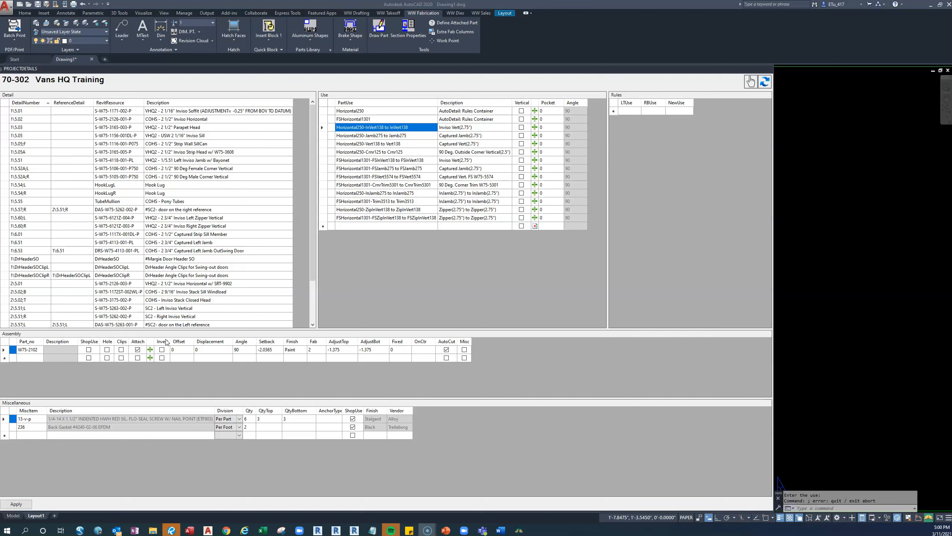
Examine the Offset, Displacement, Fab and AdjustTop values of the W75-2102 part.
{"action": "left_click", "coordinate": [182, 349]}
{"action": "left_click", "coordinate": [200, 351]}
{"action": "left_click", "coordinate": [315, 350]}
{"action": "left_click", "coordinate": [339, 351]}
Try 100 as the Fixed value of the W75-2102 part, clear that value, and select the part's OnCtr field.
{"action": "left_click", "coordinate": [399, 350]}
{"action": "type", "text": "100"}
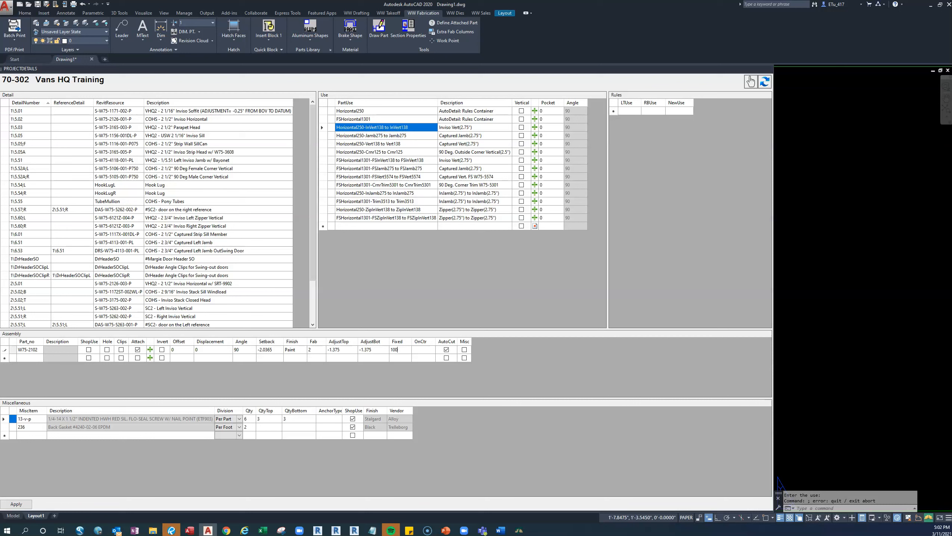
{"action": "key", "text": "BackSpace"}
{"action": "left_click", "coordinate": [427, 352]}
{"action": "key", "text": "alt"}
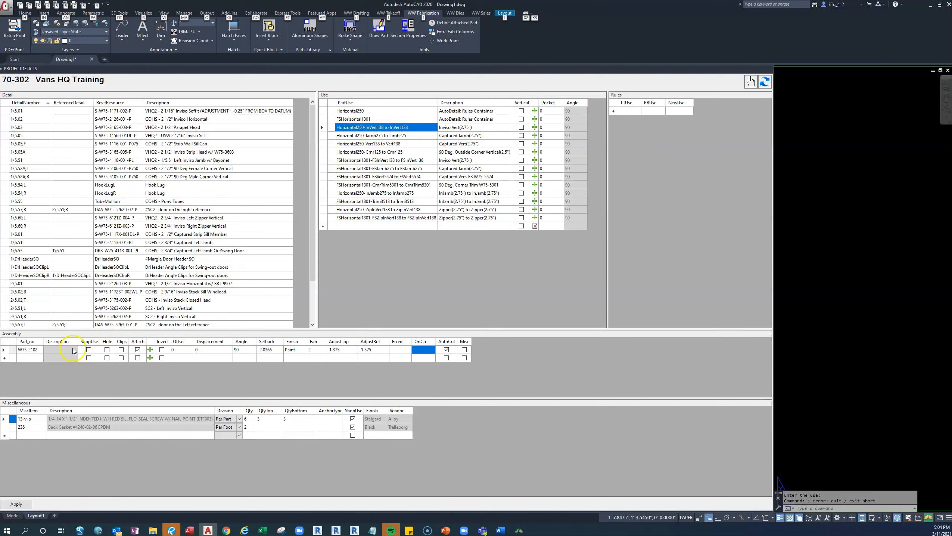
Compare the W75-2102 assembly with the assembly of the FSHorizontal1301 Inviso Vert(2.75") use, and return to the Horizontal250 Inviso use.
{"action": "left_click", "coordinate": [35, 353]}
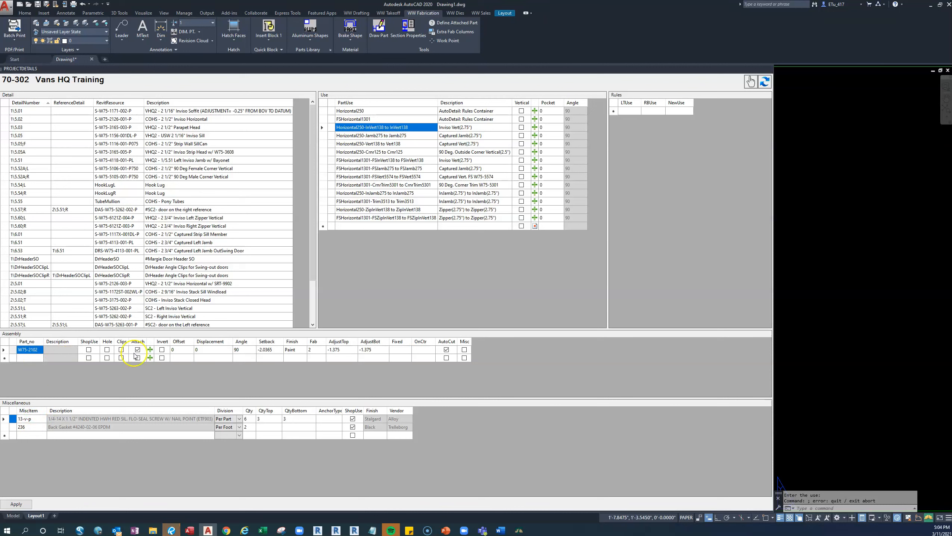
{"action": "left_click", "coordinate": [387, 161]}
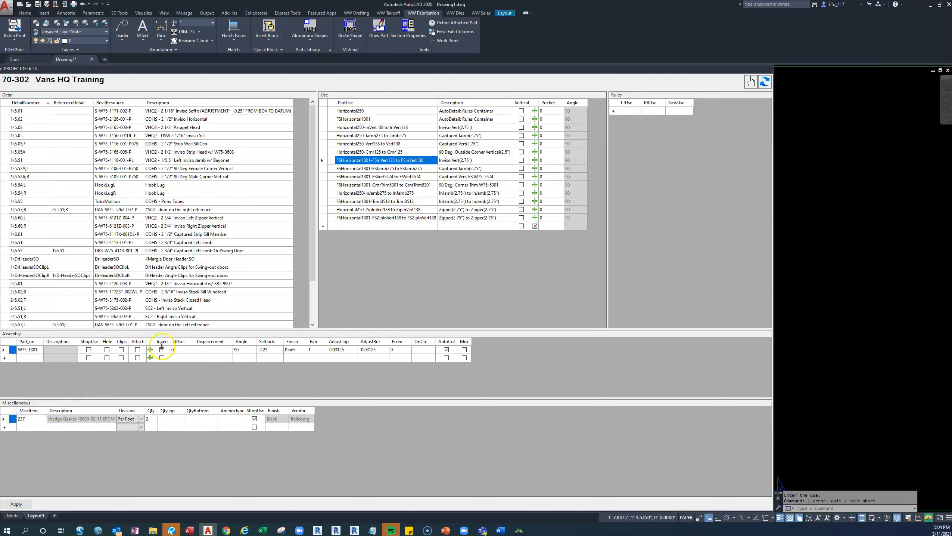
{"action": "left_click", "coordinate": [361, 127]}
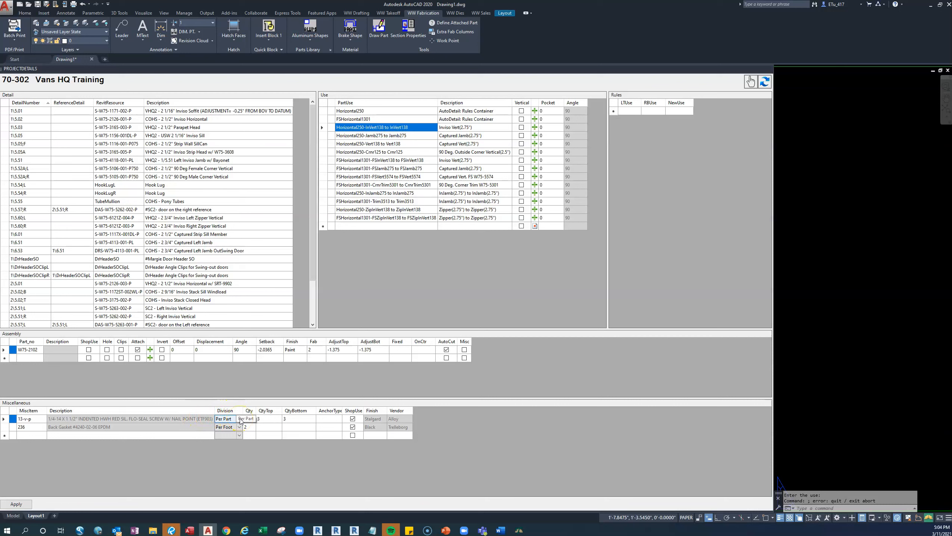
Review the Division options of the 13-v-p screw in the miscellaneous items, and examine its Qty and QtyTop values.
{"action": "left_click", "coordinate": [239, 419]}
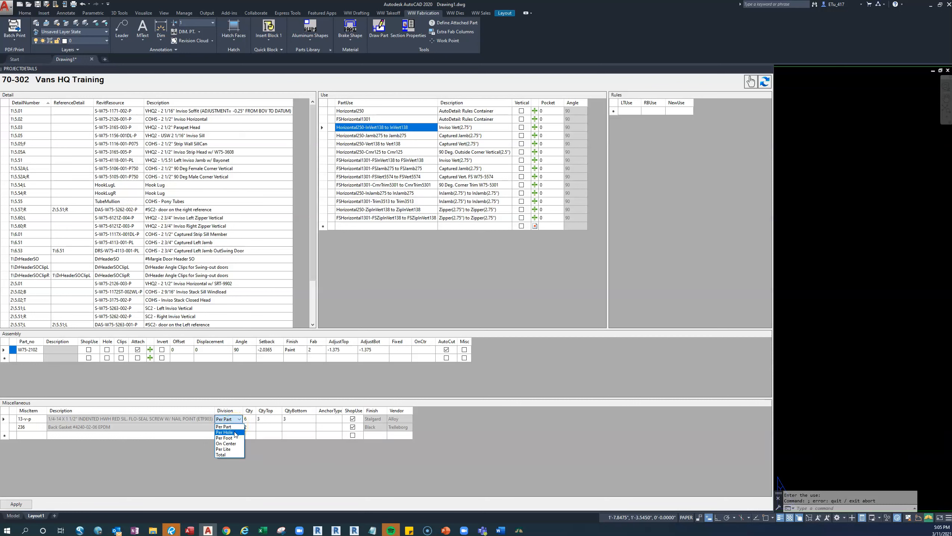
{"action": "left_click", "coordinate": [233, 438]}
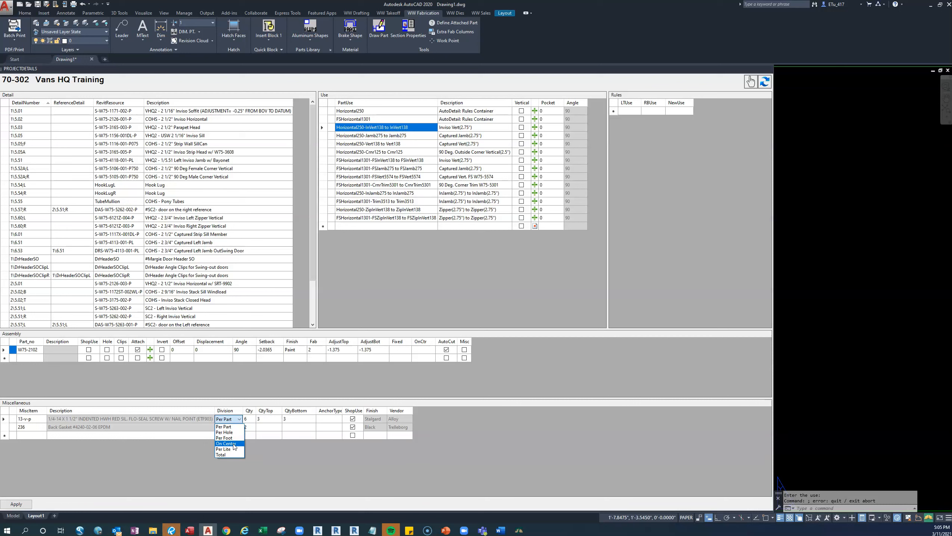
{"action": "left_click", "coordinate": [233, 449]}
{"action": "left_click", "coordinate": [233, 455]}
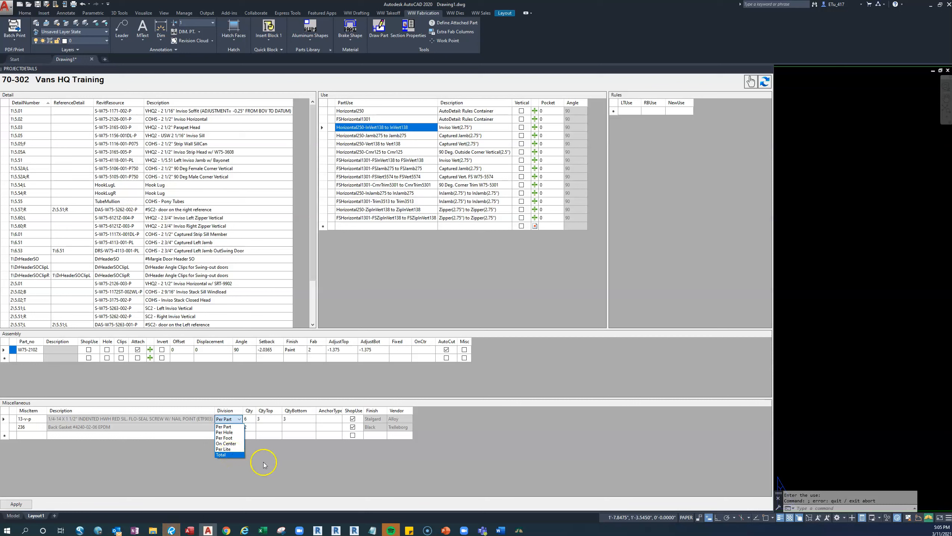
{"action": "left_click", "coordinate": [263, 449]}
{"action": "left_click", "coordinate": [248, 413]}
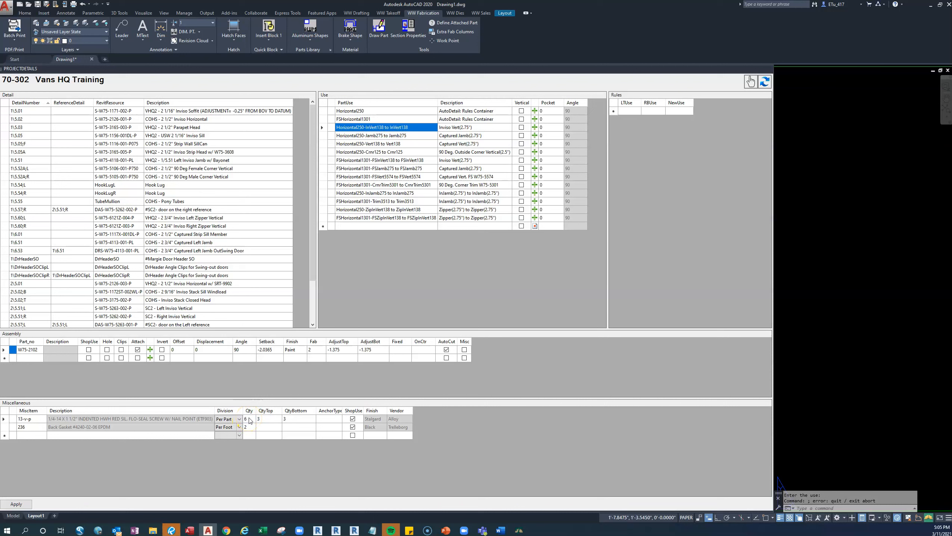
{"action": "left_click", "coordinate": [264, 411]}
Switch to Bluebeam Revu, dismiss the Studio connection error, and open page 5.01 of the construction drawing set.
{"action": "mouse_move", "coordinate": [173, 532]}
{"action": "left_click", "coordinate": [172, 499]}
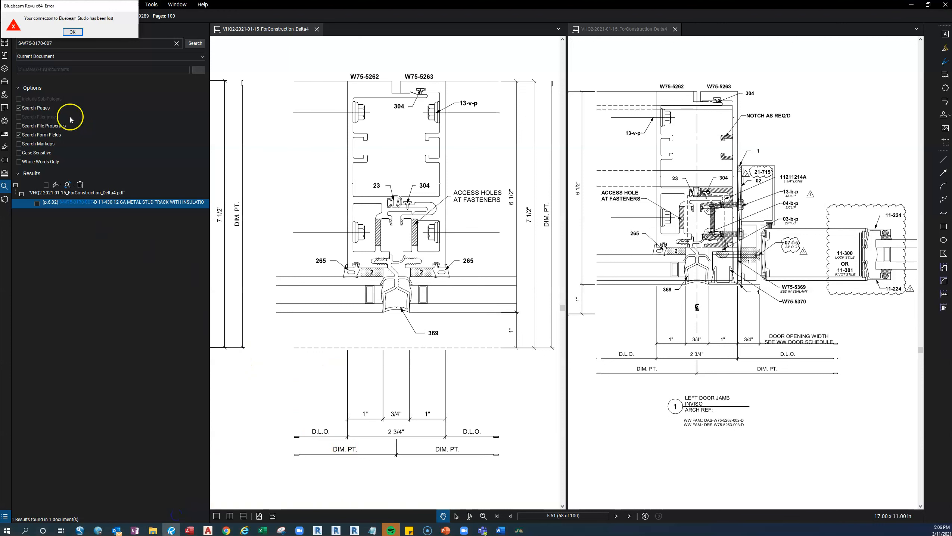
{"action": "left_click", "coordinate": [75, 32]}
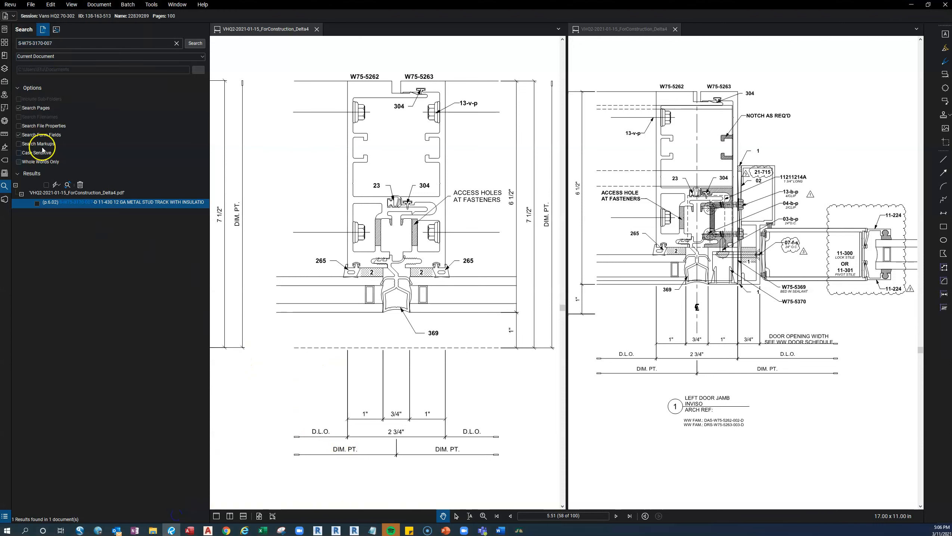
{"action": "left_click", "coordinate": [586, 515]}
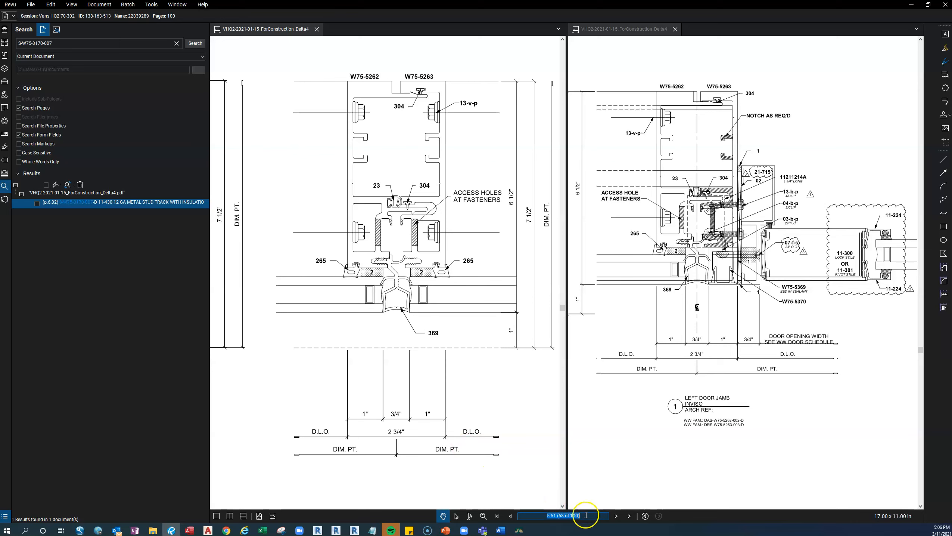
{"action": "type", "text": "5.01"}
{"action": "key", "text": "Return"}
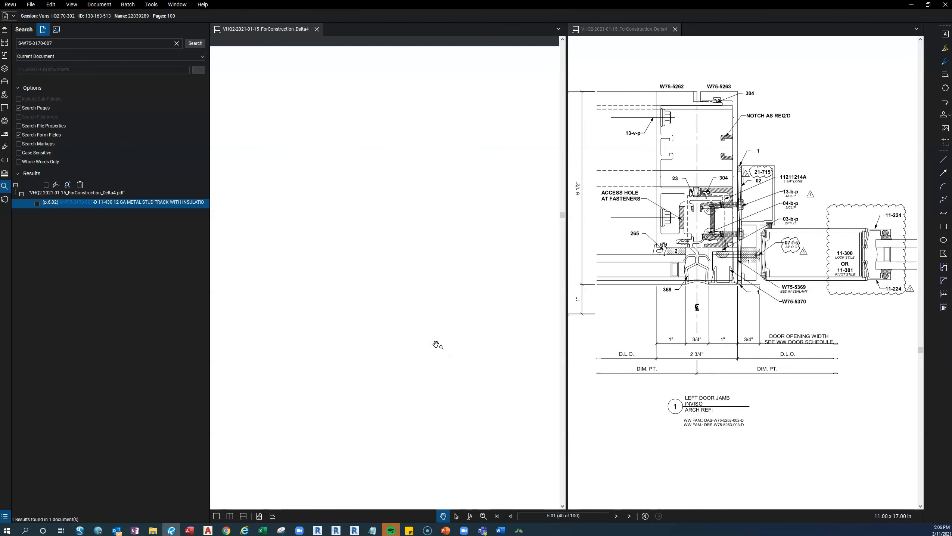
Examine the fastener callouts around the W75-2126 horizontal in the upper detail of page 5.01.
{"action": "key", "text": "ctrl+p"}
{"action": "left_click", "coordinate": [630, 373]}
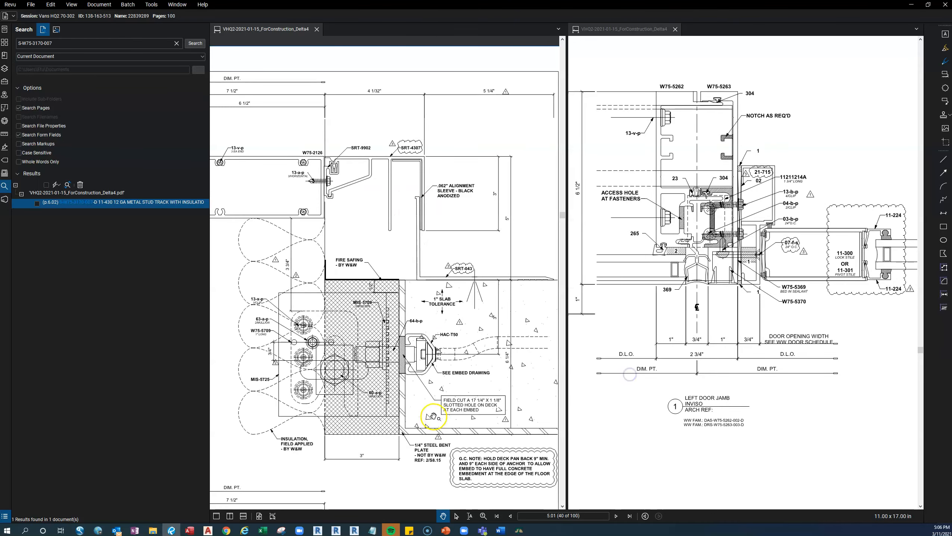
{"action": "scroll", "coordinate": [435, 402], "scroll_direction": "down", "scroll_amount": 4}
{"action": "left_click_drag", "start_coordinate": [415, 433], "coordinate": [414, 420]}
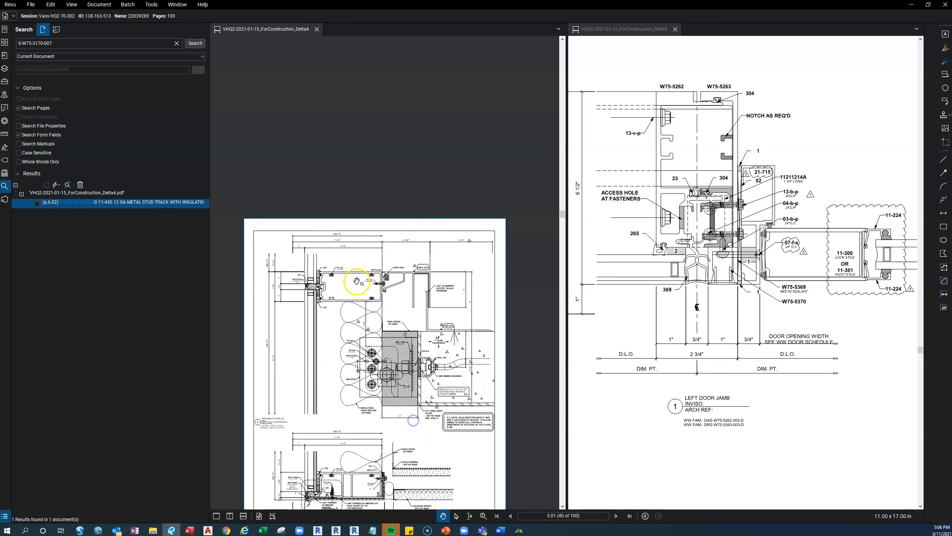
{"action": "scroll", "coordinate": [357, 283], "scroll_direction": "up", "scroll_amount": 2}
{"action": "mouse_move", "coordinate": [316, 331]}
{"action": "left_mouse_down"}
{"action": "mouse_move", "coordinate": [332, 329]}
{"action": "mouse_move", "coordinate": [362, 266]}
{"action": "left_mouse_up"}
{"action": "scroll", "coordinate": [339, 302], "scroll_direction": "up", "scroll_amount": 1}
{"action": "scroll", "coordinate": [366, 188], "scroll_direction": "up", "scroll_amount": 2}
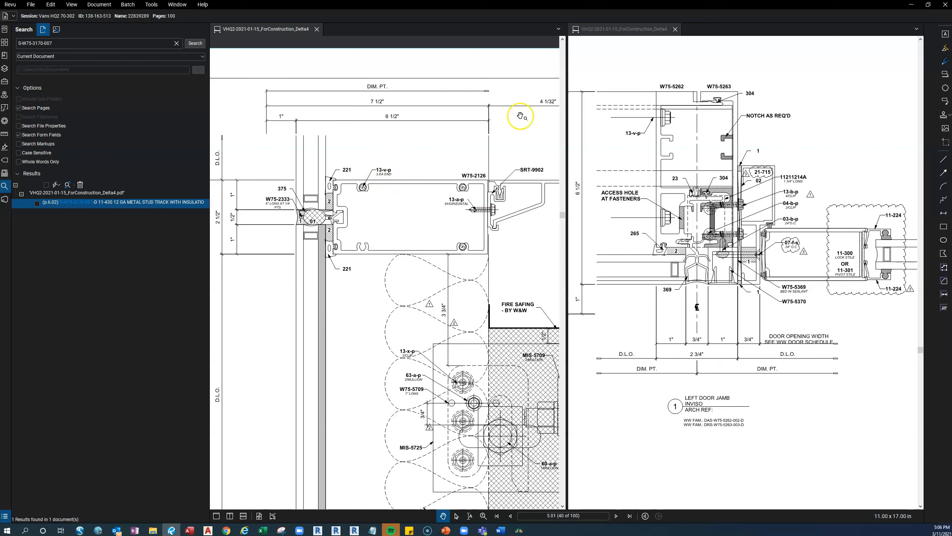
Return to the AutoCAD project details and list the uses and assembly of the COHS Pony Tubes.
{"action": "left_click", "coordinate": [912, 6]}
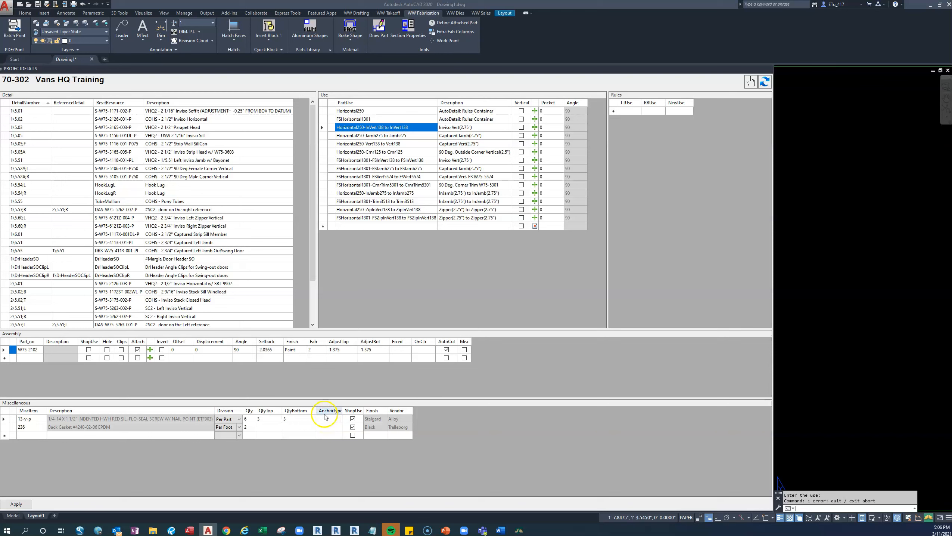
{"action": "left_click", "coordinate": [124, 201]}
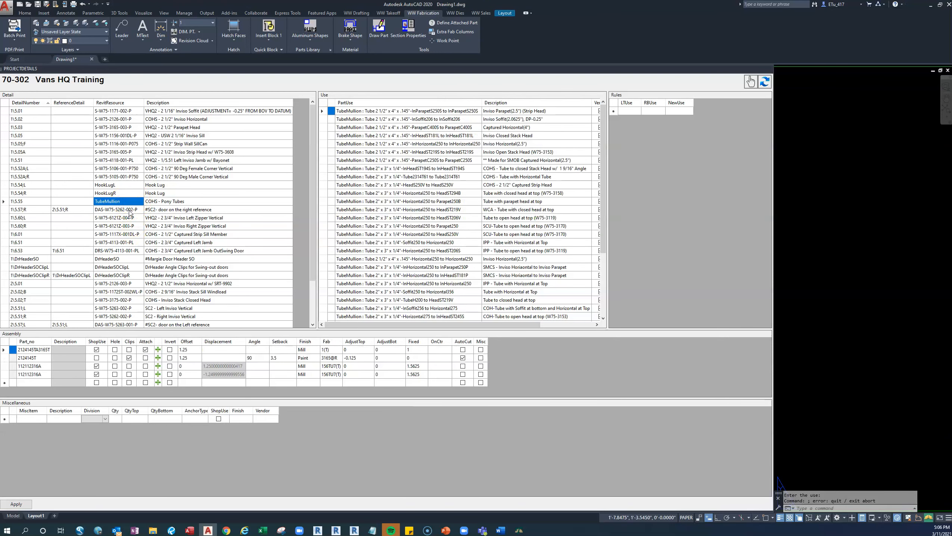
{"action": "scroll", "coordinate": [129, 213], "scroll_direction": "down", "scroll_amount": 1}
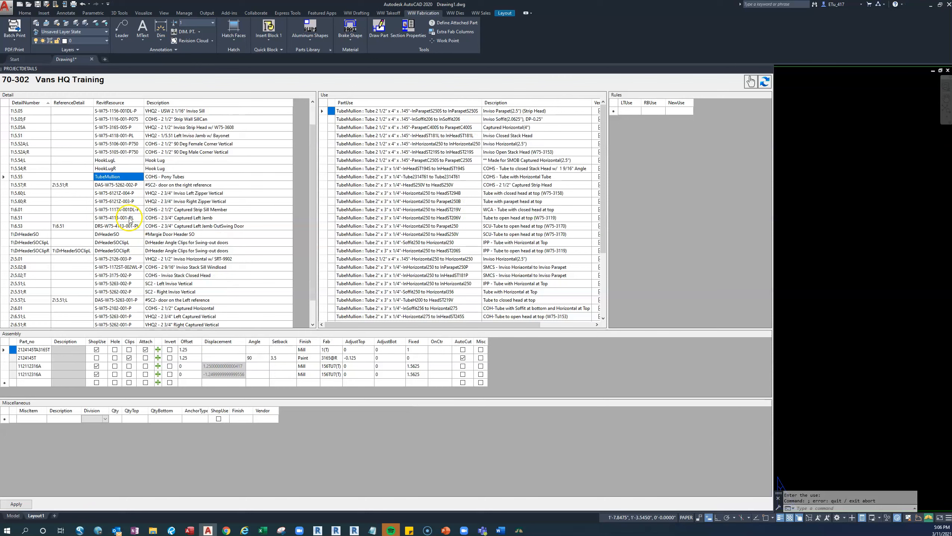
Sort the details by RevitResource, and inspect the miscellaneous items and anchor types of the Strip Wall SillCan's Cmr to Cmr use.
{"action": "left_click", "coordinate": [127, 102]}
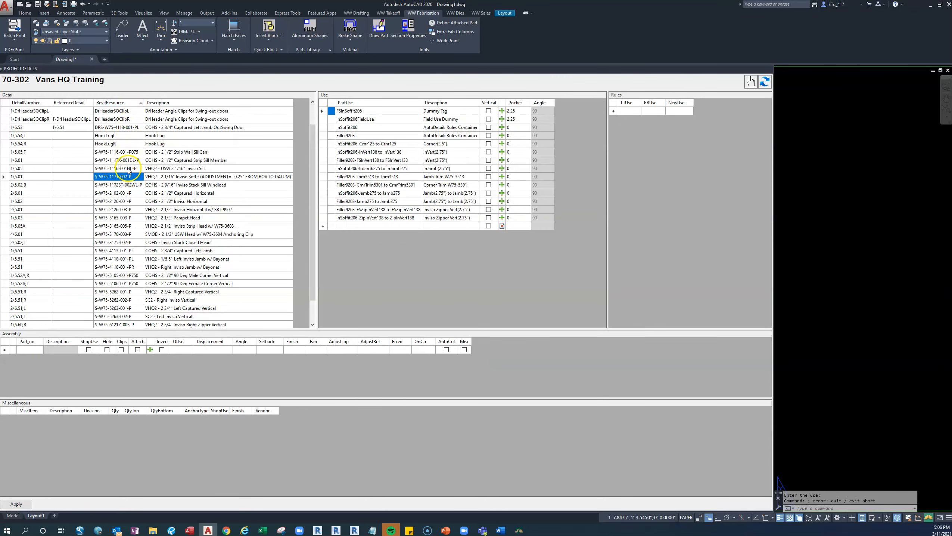
{"action": "left_click", "coordinate": [131, 152]}
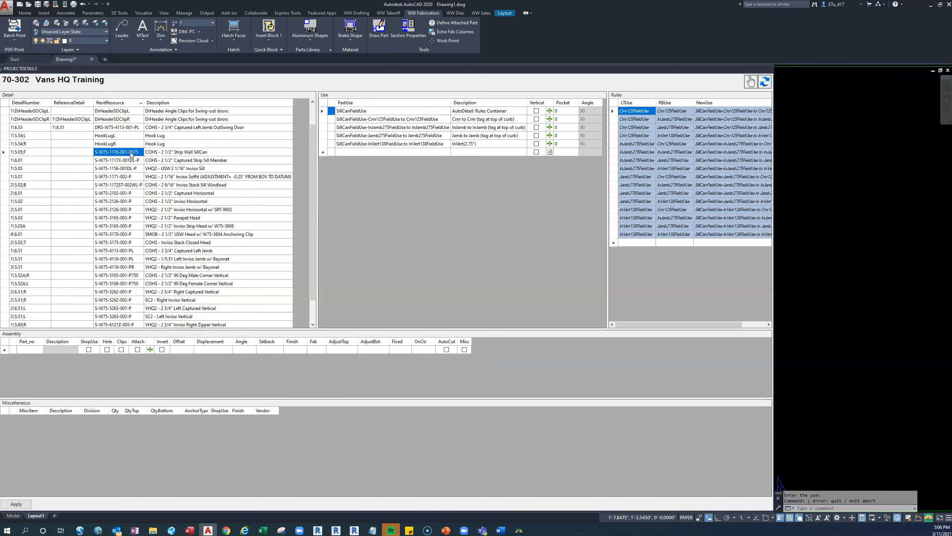
{"action": "left_click", "coordinate": [354, 119]}
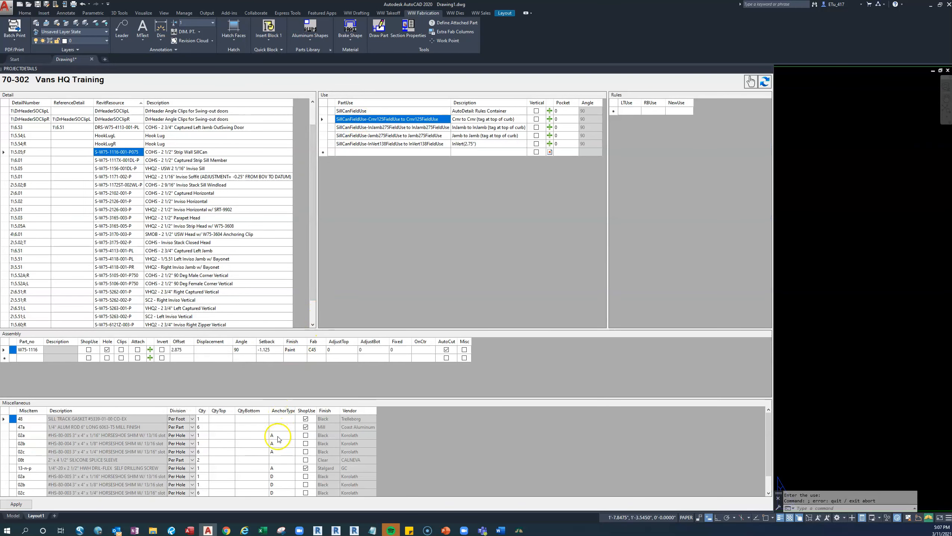
{"action": "scroll", "coordinate": [278, 450], "scroll_direction": "down", "scroll_amount": 1}
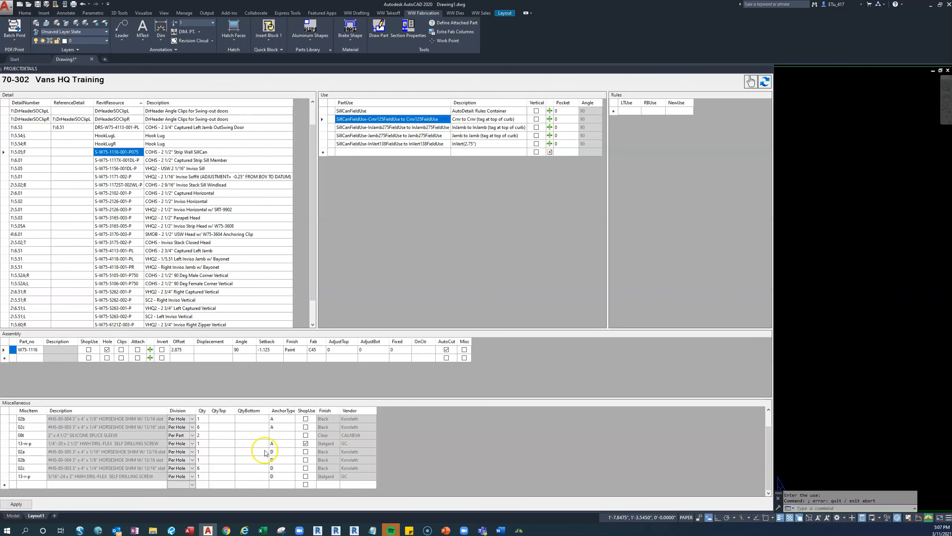
Switch back to Bluebeam Revu, go to page 5.01, and examine its upper horizontal detail.
{"action": "mouse_move", "coordinate": [182, 532]}
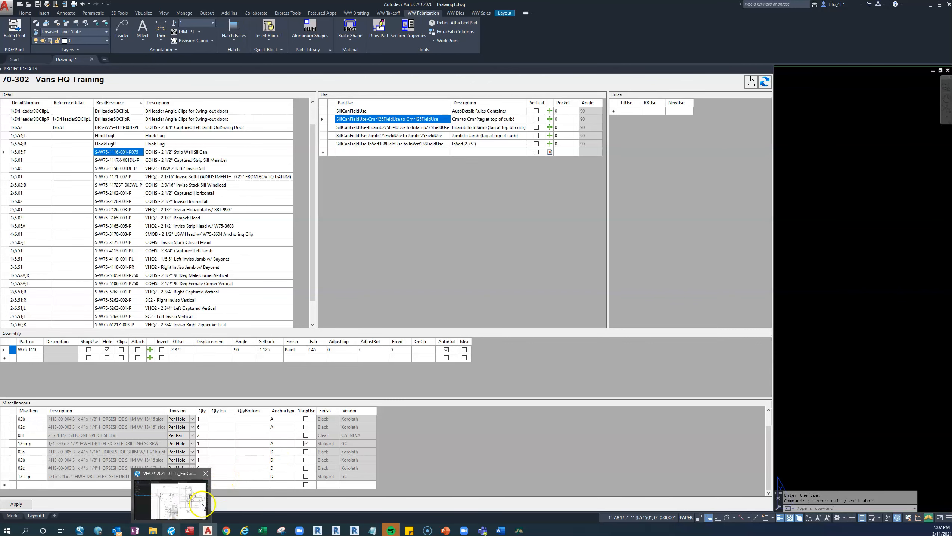
{"action": "left_click", "coordinate": [174, 501]}
{"action": "left_click", "coordinate": [566, 516]}
{"action": "type", "text": "5.01"}
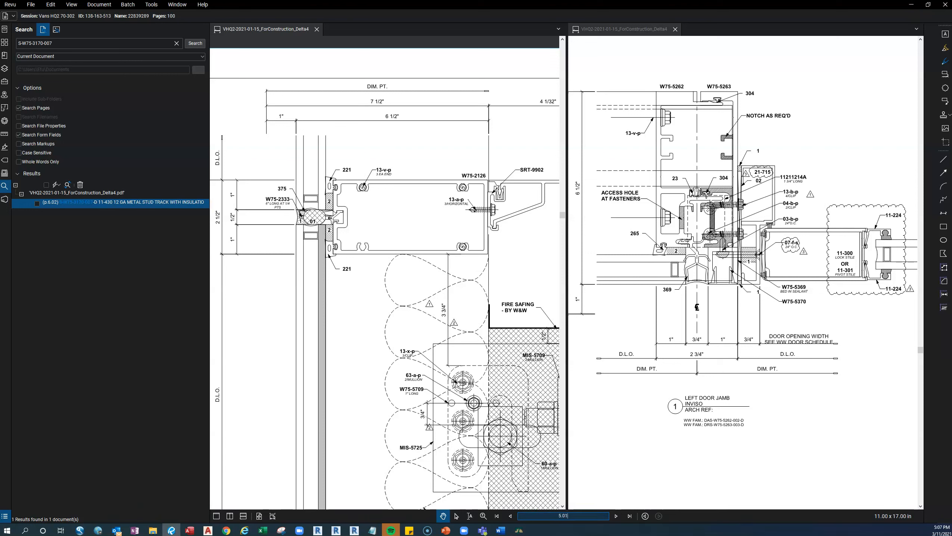
{"action": "key", "text": "Return"}
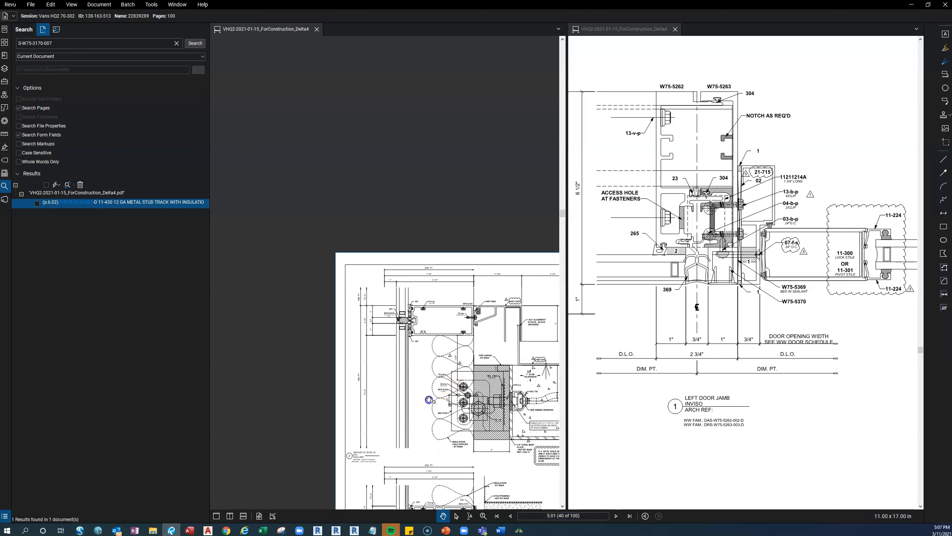
{"action": "left_click_drag", "start_coordinate": [430, 399], "coordinate": [388, 347]}
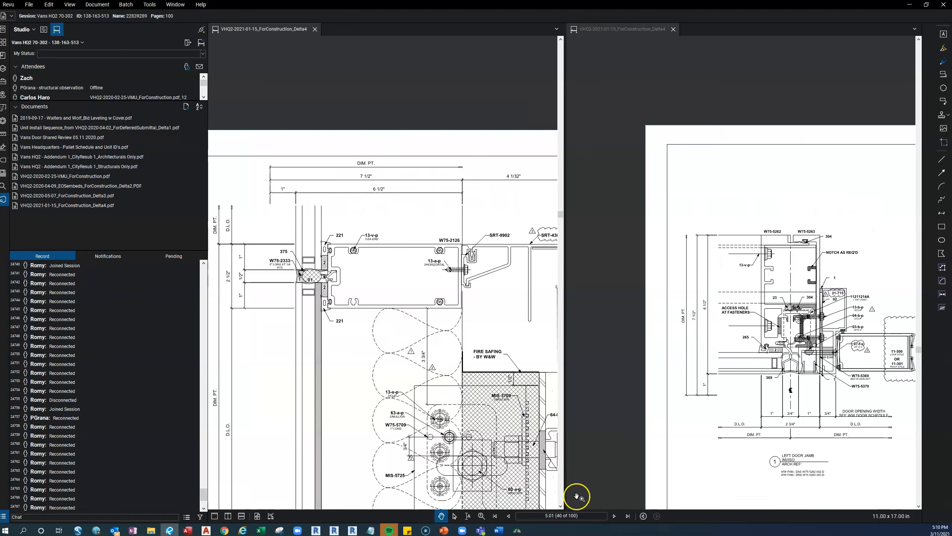
Go to page 6.01 of the construction drawing set and view its head and sill details.
{"action": "left_click", "coordinate": [587, 517]}
{"action": "type", "text": "6.01"}
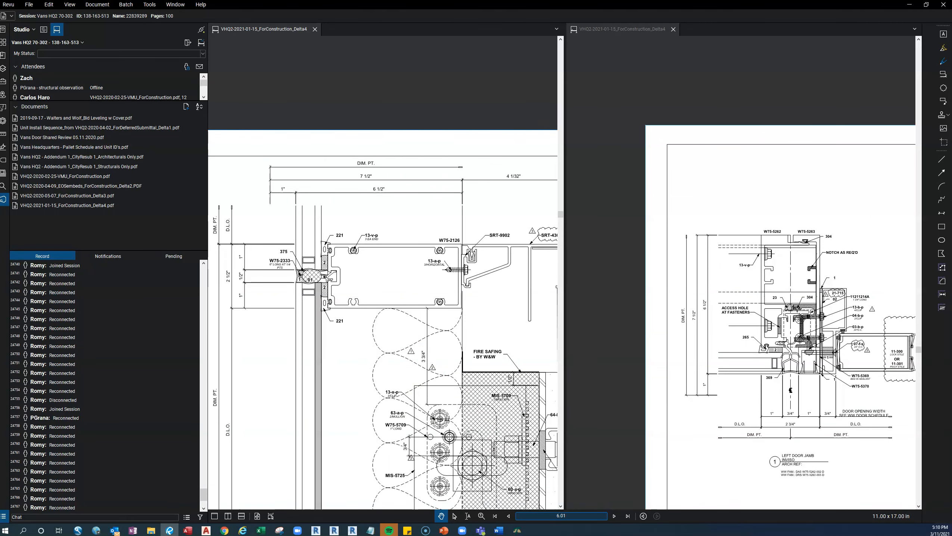
{"action": "key", "text": "Return"}
{"action": "left_click", "coordinate": [427, 326]}
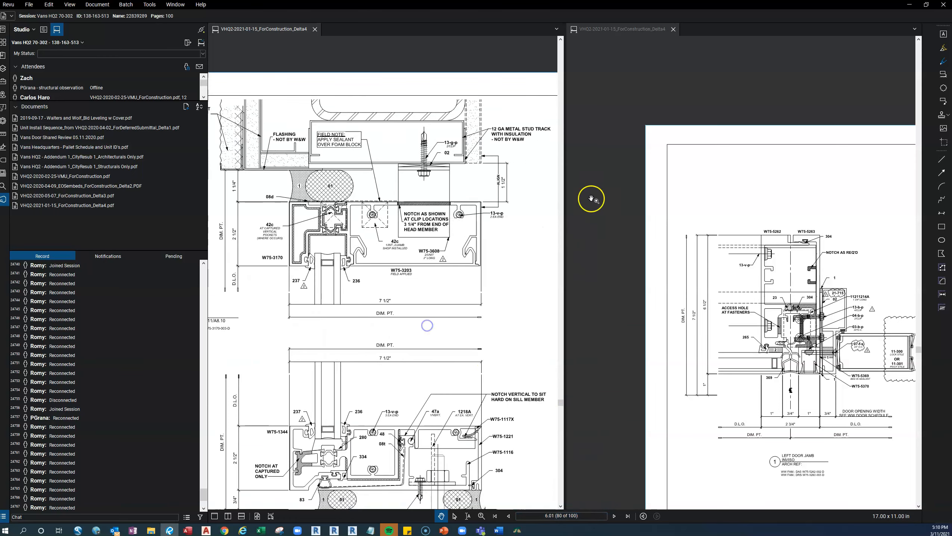
Close the duplicate view of the construction drawing set and show the details of page 6.01 together.
{"action": "left_click", "coordinate": [674, 29]}
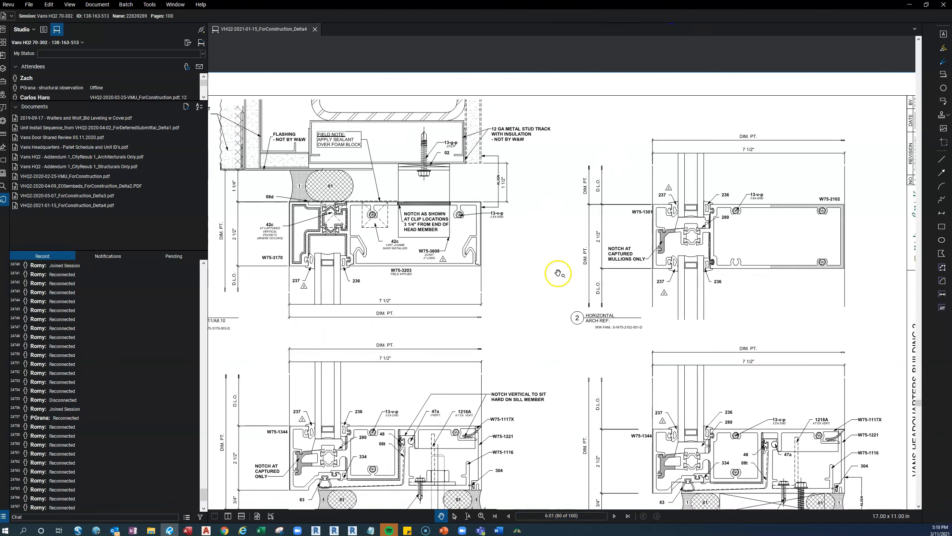
{"action": "scroll", "coordinate": [558, 273], "scroll_direction": "down", "scroll_amount": 3}
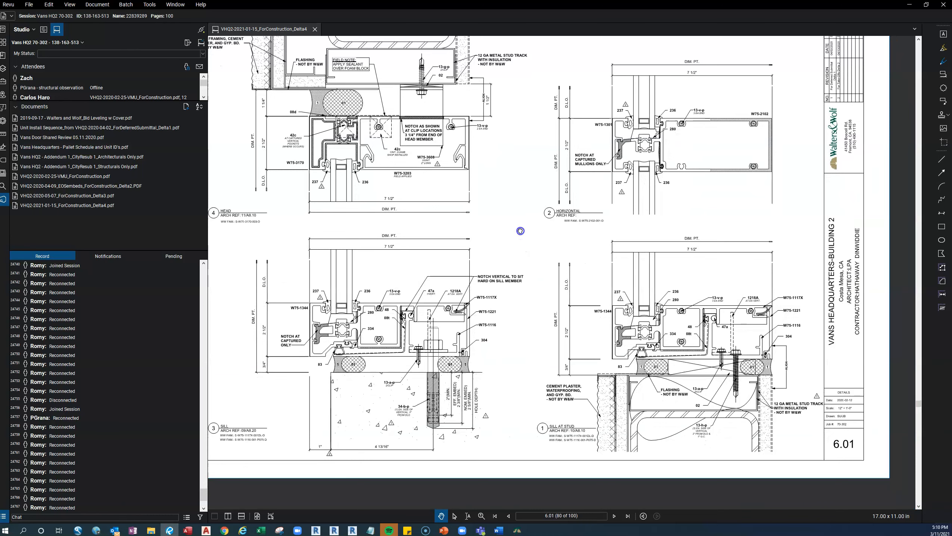
{"action": "left_click_drag", "start_coordinate": [520, 231], "coordinate": [528, 219]}
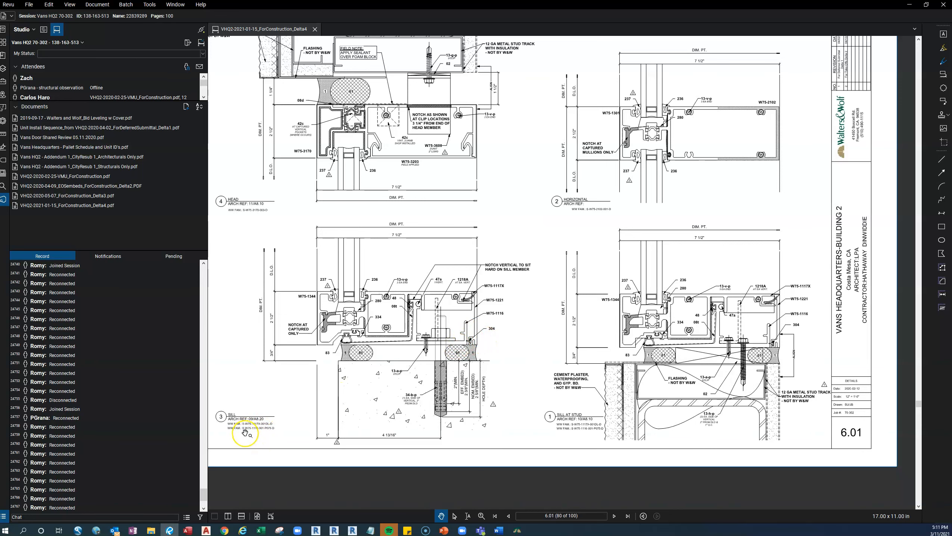
Compare the family names and anchor callouts of the Sill and Sill at Stud details on page 6.01.
{"action": "scroll", "coordinate": [246, 435], "scroll_direction": "up", "scroll_amount": 1}
{"action": "scroll", "coordinate": [246, 435], "scroll_direction": "up", "scroll_amount": 4}
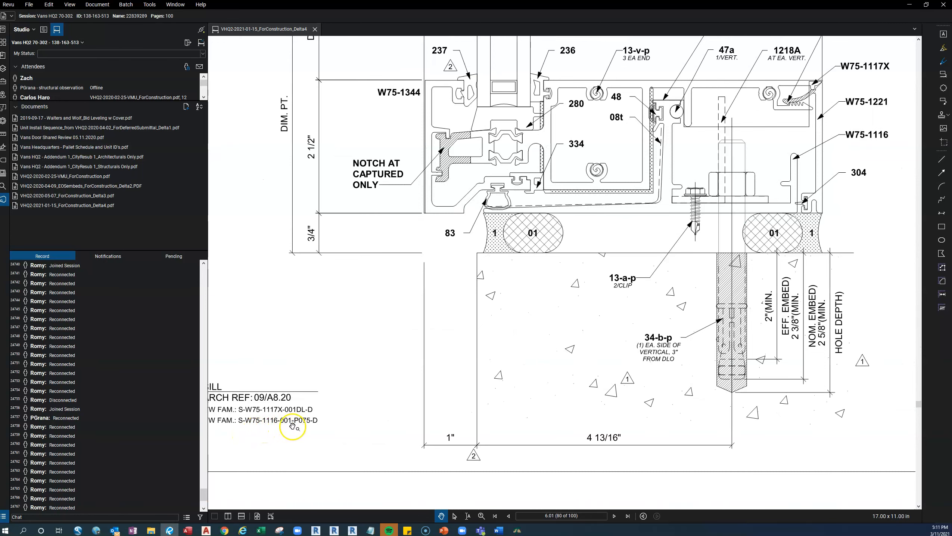
{"action": "scroll", "coordinate": [299, 426], "scroll_direction": "down", "scroll_amount": 4}
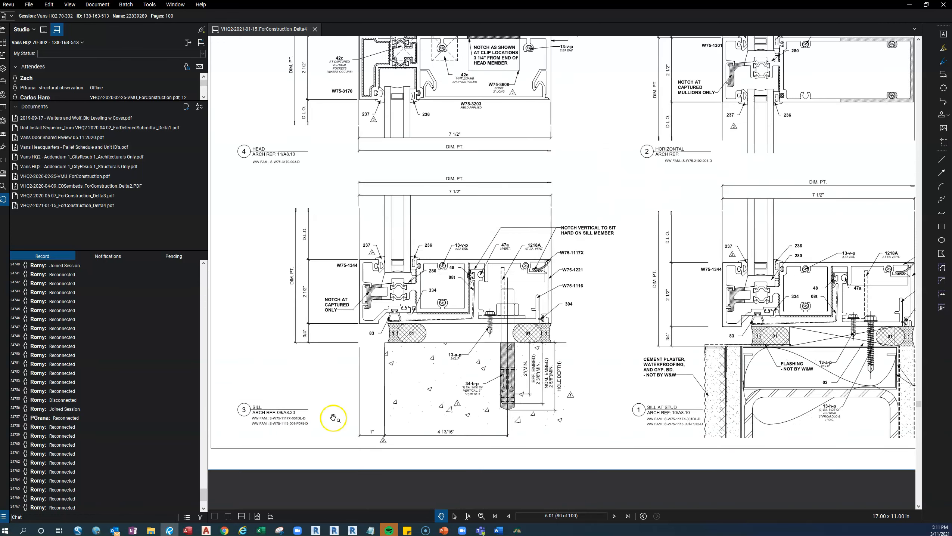
{"action": "scroll", "coordinate": [625, 417], "scroll_direction": "down", "scroll_amount": 2}
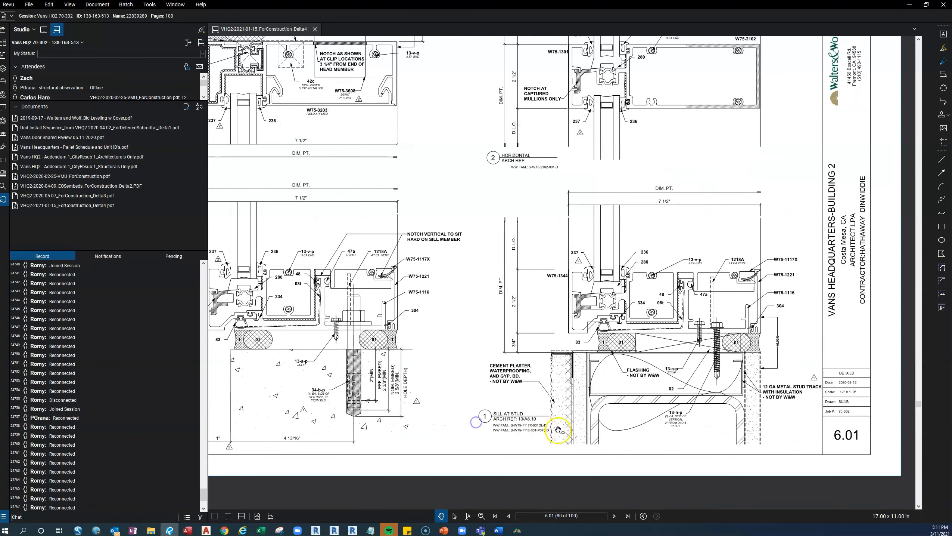
{"action": "scroll", "coordinate": [559, 440], "scroll_direction": "up", "scroll_amount": 6}
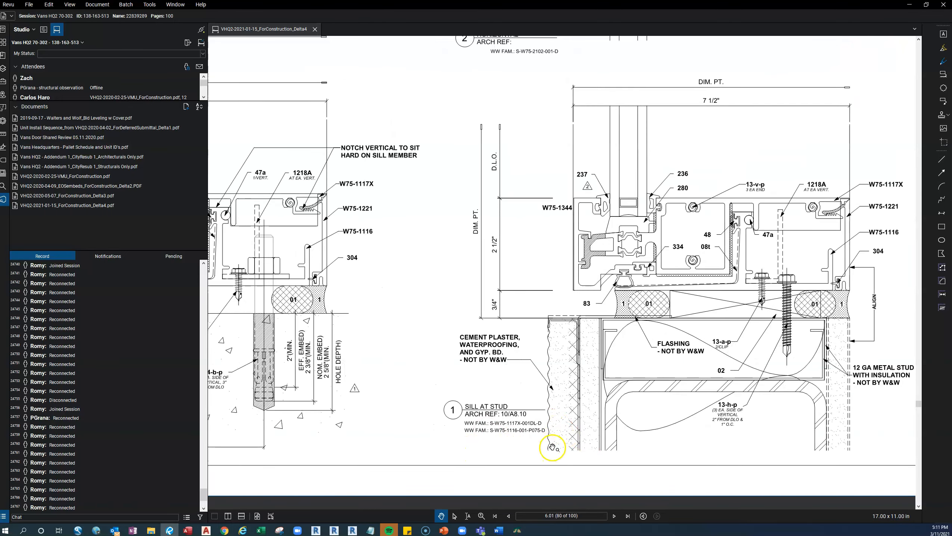
{"action": "scroll", "coordinate": [558, 446], "scroll_direction": "down", "scroll_amount": 1}
{"action": "scroll", "coordinate": [477, 434], "scroll_direction": "down", "scroll_amount": 2}
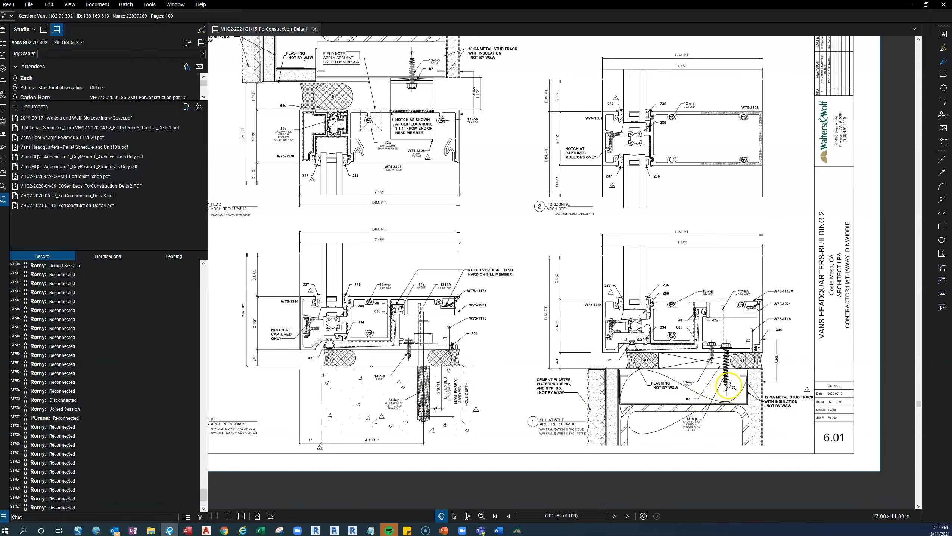
Return to the AutoCAD project details and review the AnchorType and ShopUse settings of the Strip Wall SillCan's miscellaneous items.
{"action": "left_click", "coordinate": [909, 4]}
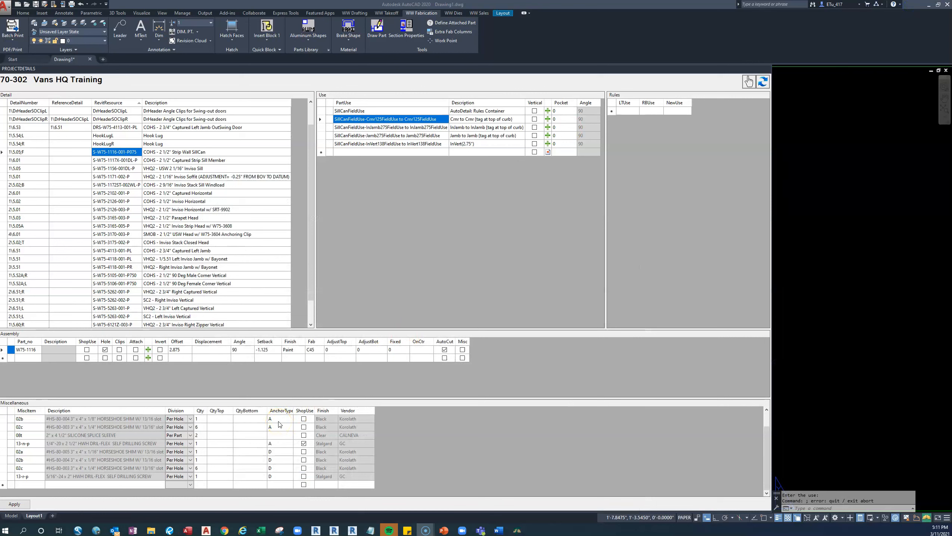
{"action": "scroll", "coordinate": [284, 449], "scroll_direction": "up", "scroll_amount": 1}
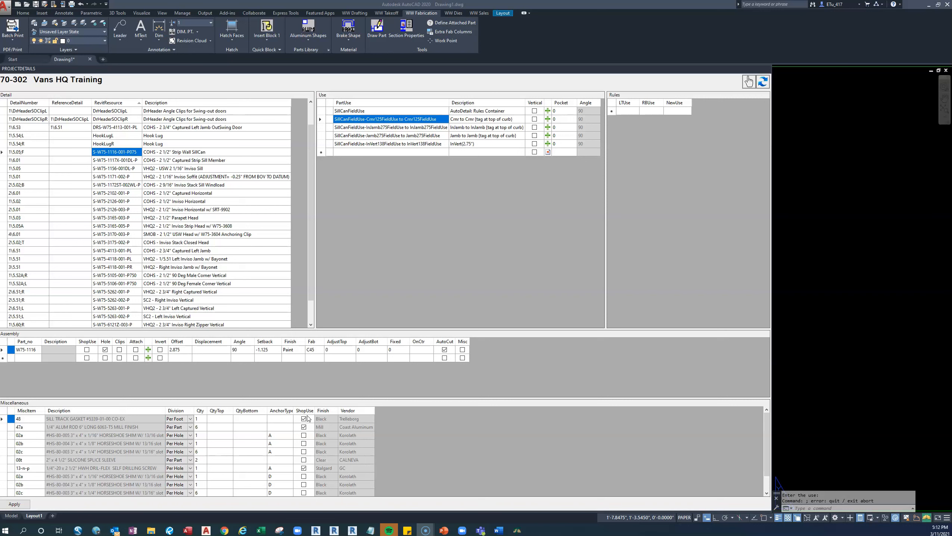
{"action": "scroll", "coordinate": [320, 421], "scroll_direction": "down", "scroll_amount": 1}
{"action": "scroll", "coordinate": [321, 421], "scroll_direction": "up", "scroll_amount": 1}
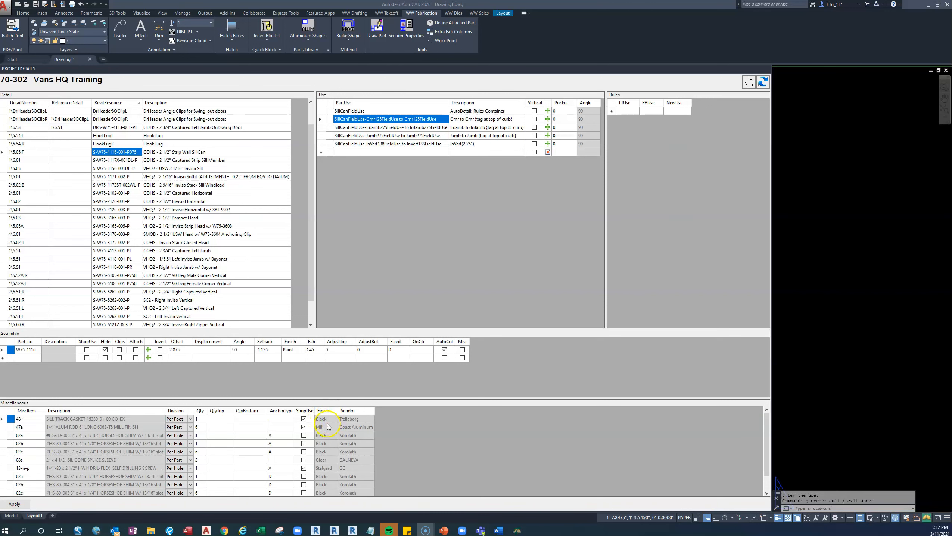